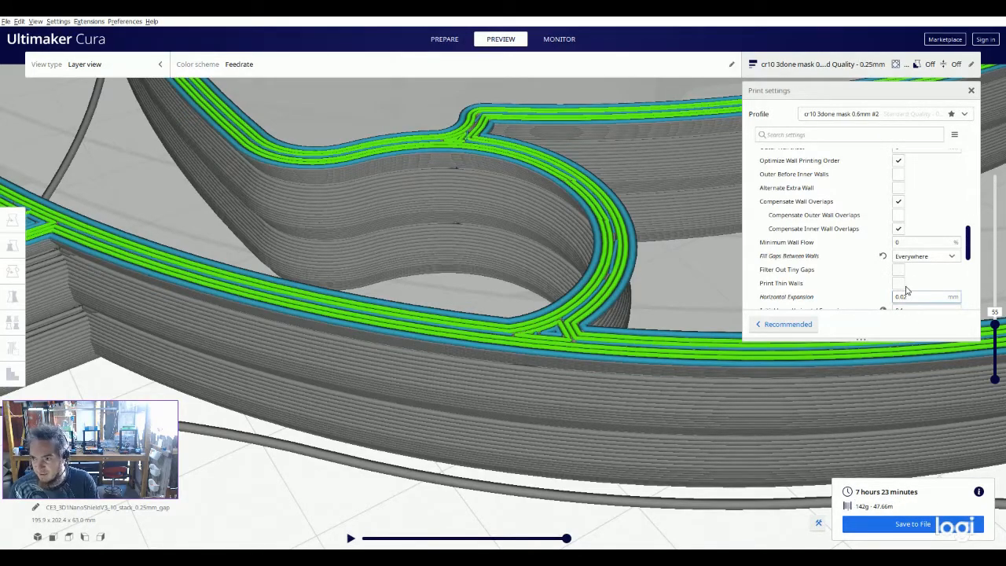
Restore Fill Gaps Between Walls to the profile value Nowhere and check the wall junctions in the layer preview
left_click(883, 257)
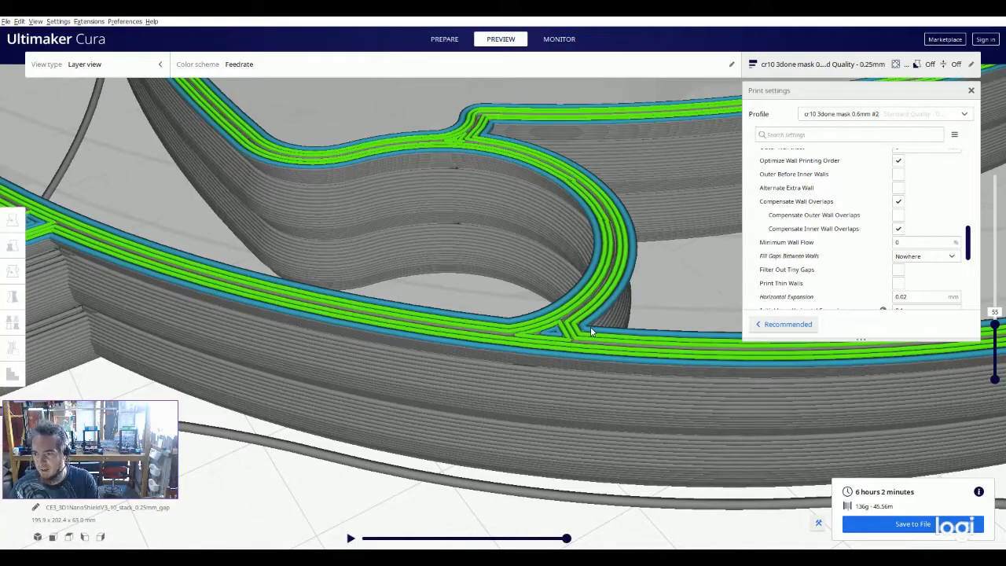
scroll(590, 328, "up", 6)
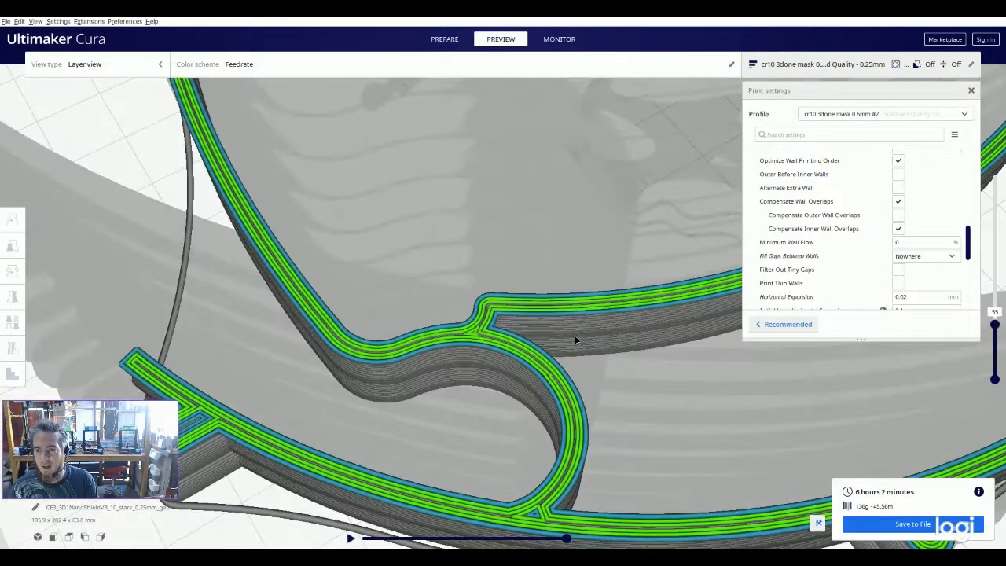
scroll(584, 336, "up", 2)
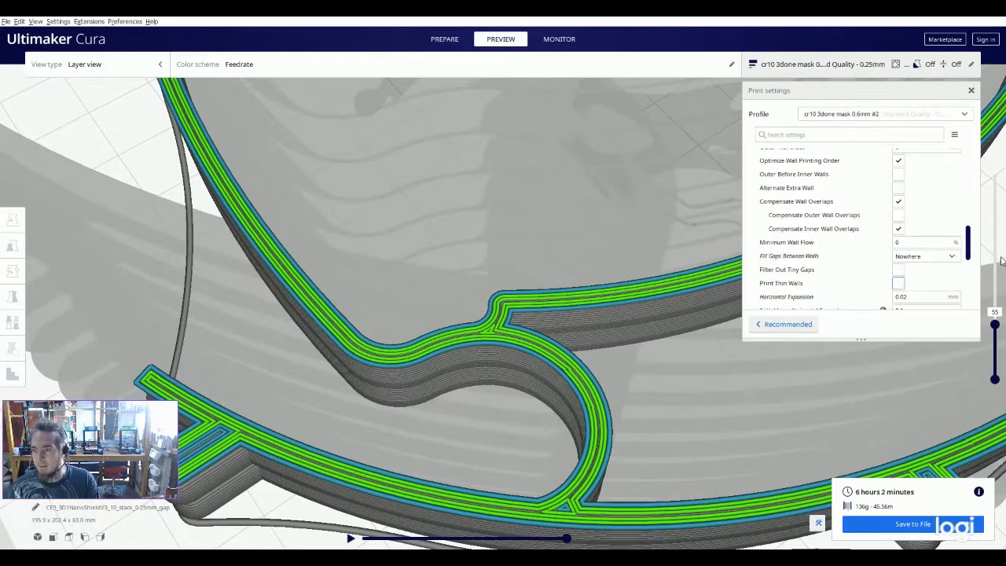
Review the line width settings and examine the hooked end of the shield at layer 46
scroll(929, 195, "up", 5)
scroll(929, 195, "up", 8)
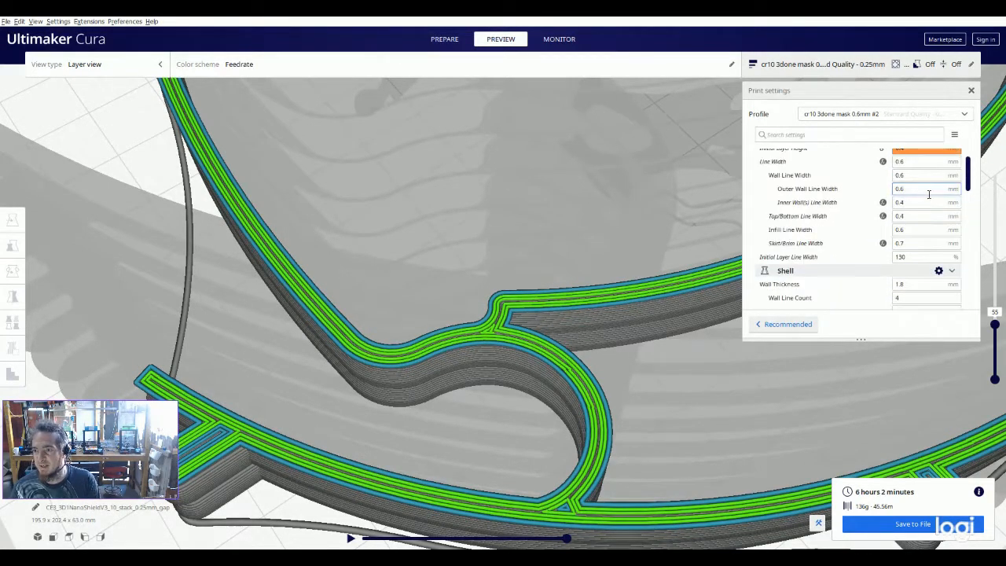
mouse_move(921, 220)
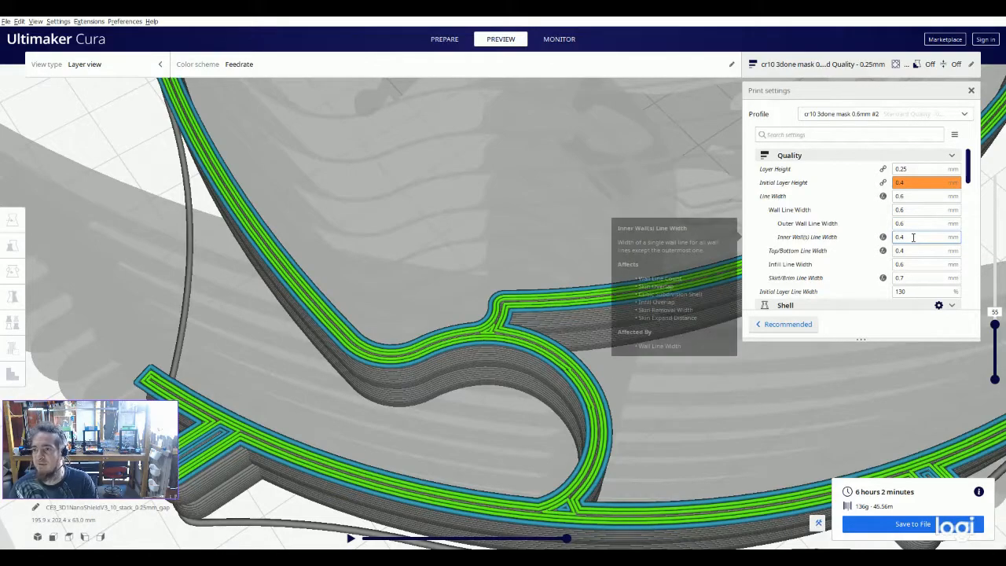
scroll(588, 361, "down", 5)
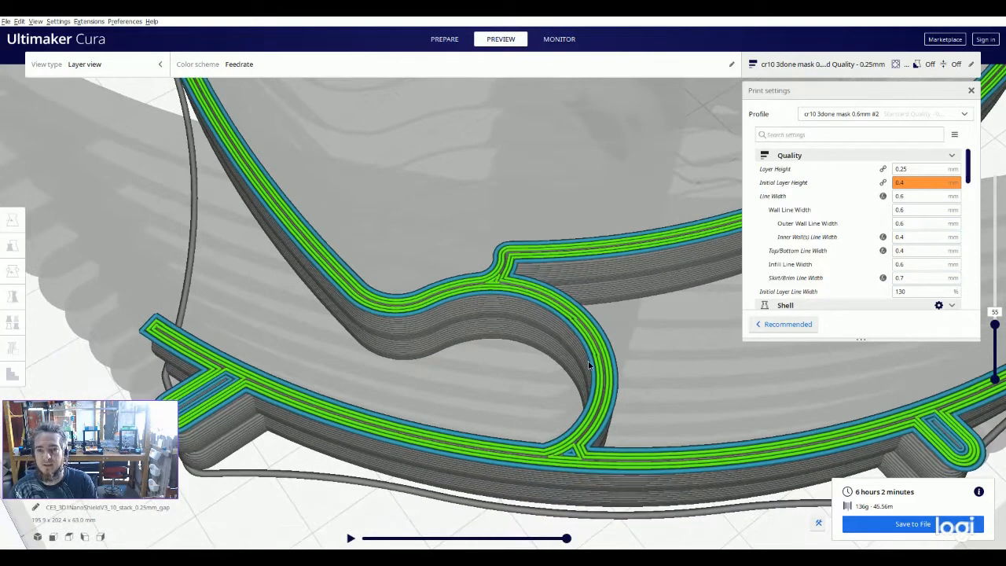
middle_click_drag(498, 272, 659, 536)
right_click_drag(503, 373, 661, 377)
scroll(425, 393, "up", 5)
left_click_drag(995, 327, 996, 336)
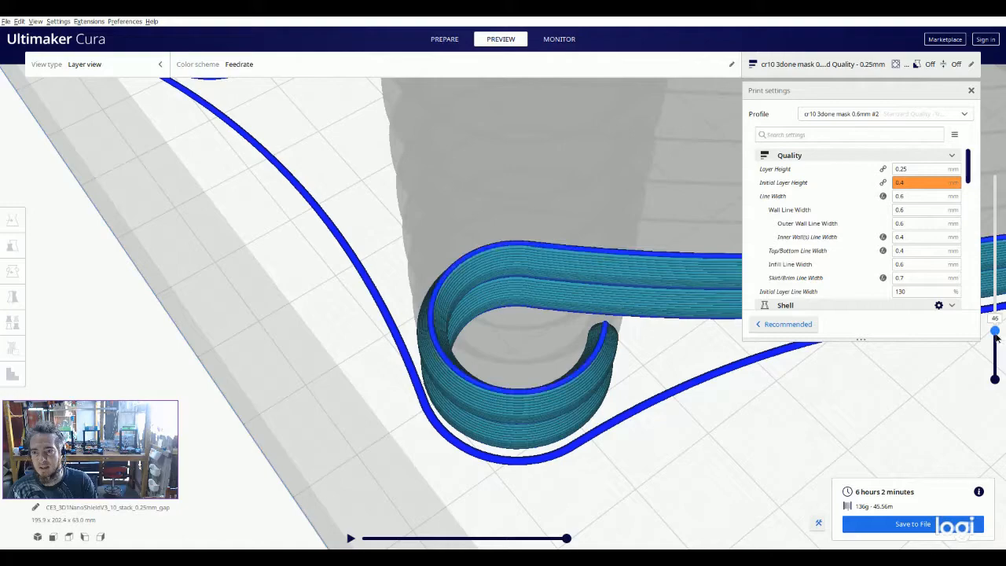
middle_click_drag(566, 350, 538, 349)
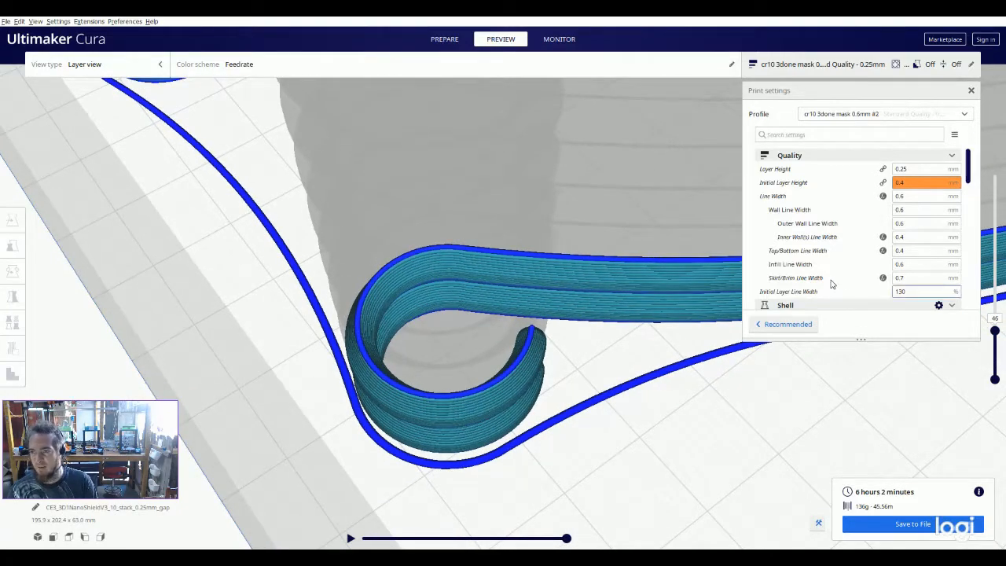
Try calculated 0.4 mm values for the overall, inner wall, top/bottom and skirt/brim line widths and reslice the model
left_click(883, 197)
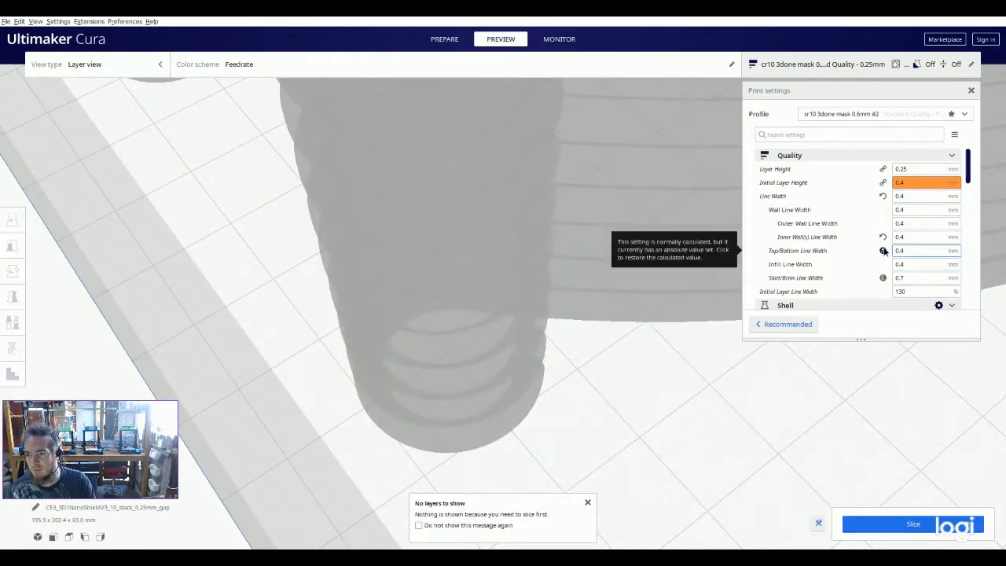
left_click(882, 250)
left_click(882, 277)
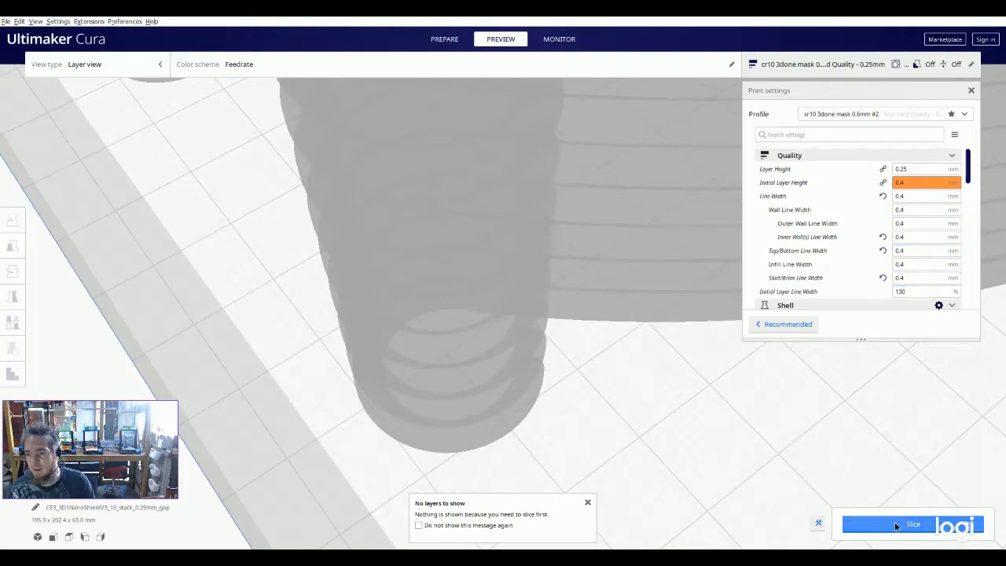
left_click(905, 523)
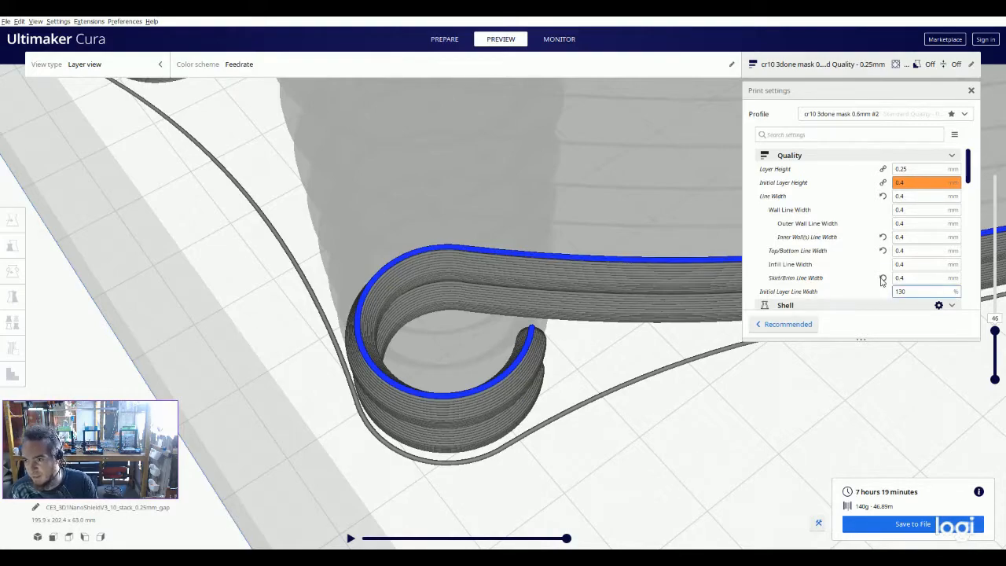
Restore the profile's line widths: 0.6 mm overall, 0.4 mm for inner walls and top/bottom, 0.7 mm for skirt/brim
left_click(884, 197)
left_click(883, 237)
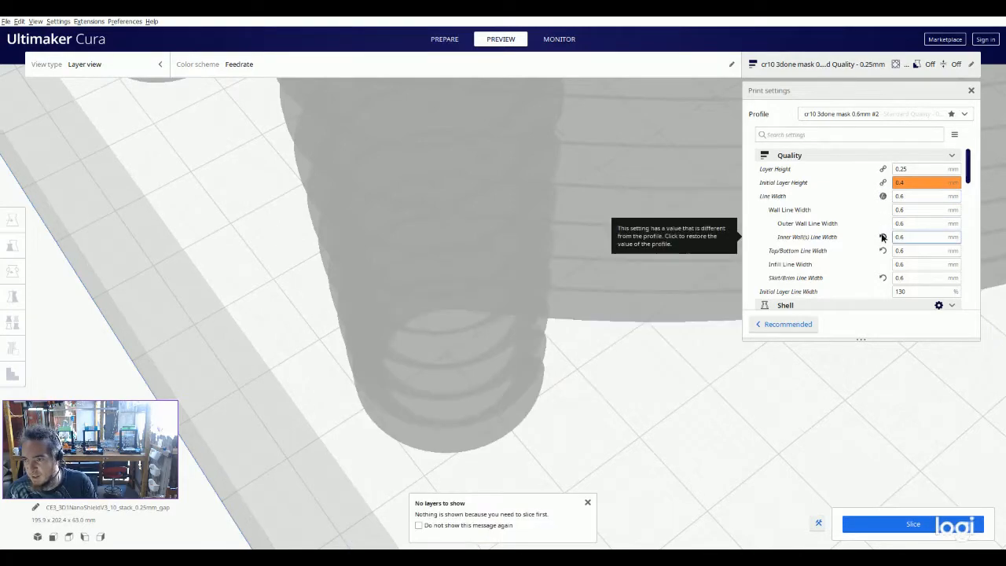
left_click(883, 250)
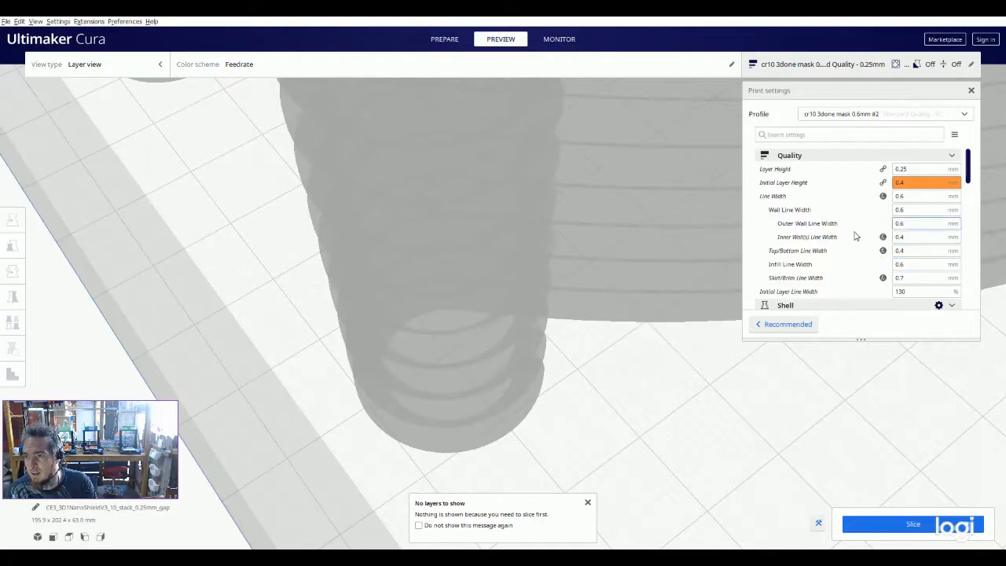
Set Horizontal Expansion to 0 mm in the shell settings and reslice the model
scroll(856, 235, "down", 5)
scroll(856, 236, "down", 8)
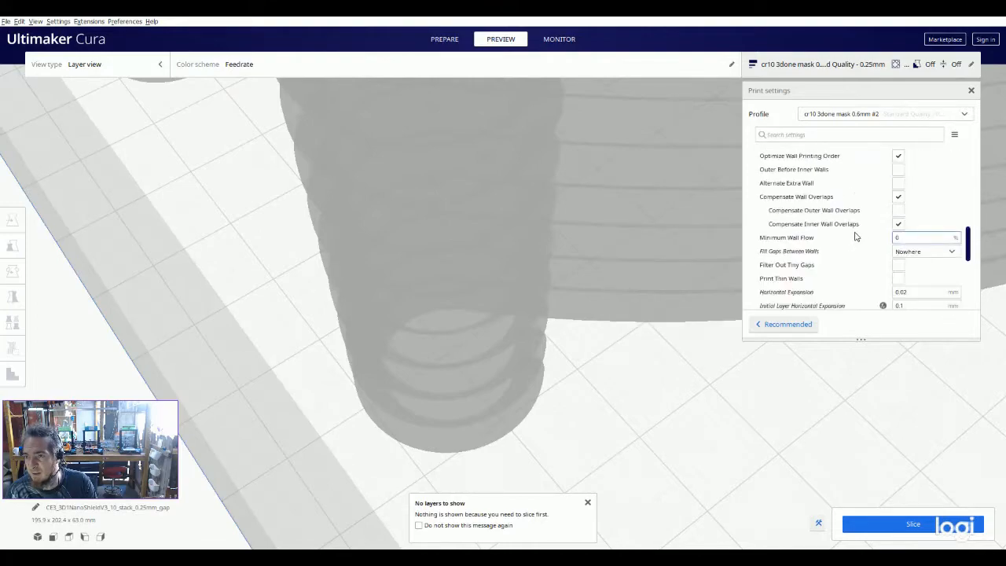
scroll(856, 236, "up", 6)
scroll(856, 234, "up", 5)
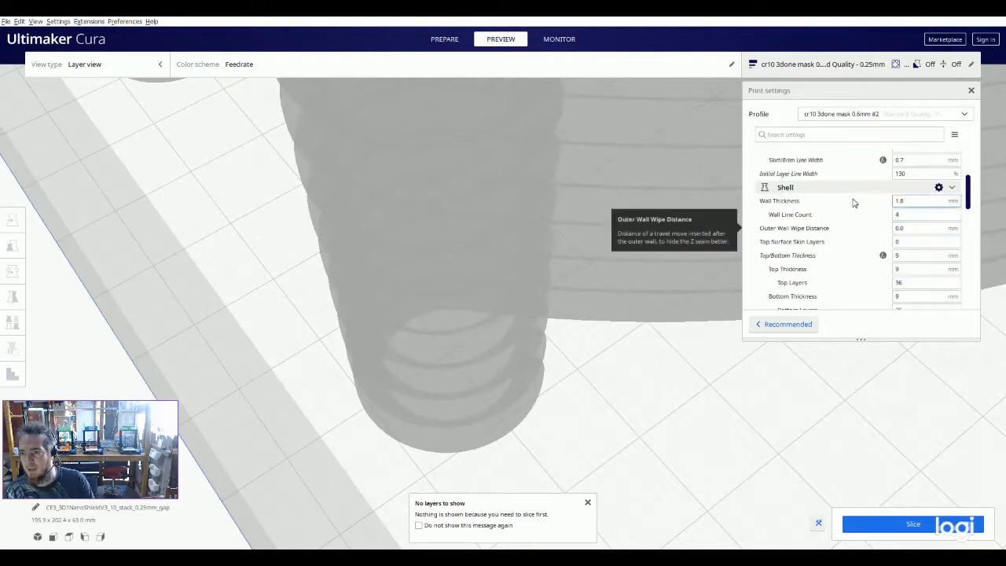
scroll(861, 238, "down", 10)
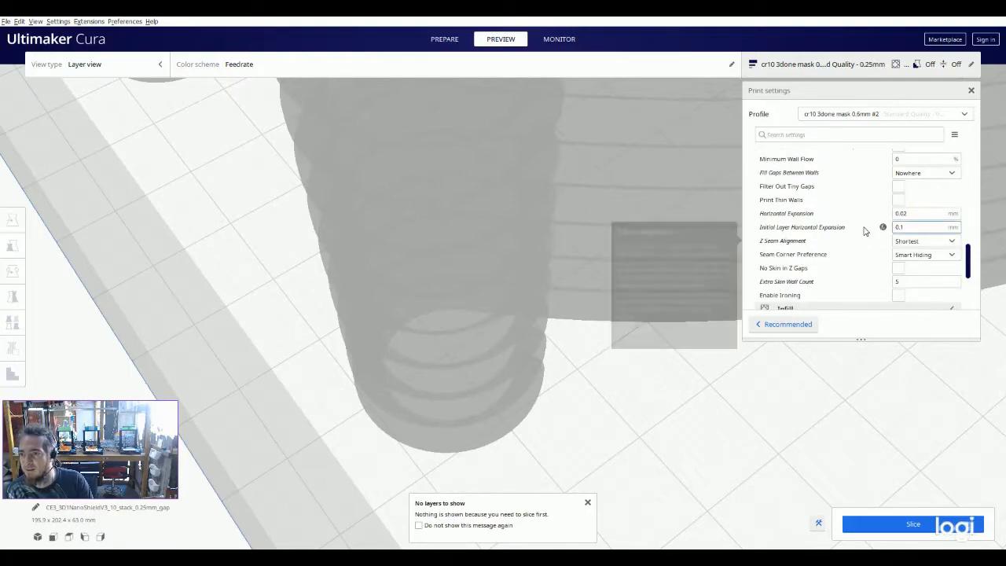
left_click_drag(913, 214, 865, 218)
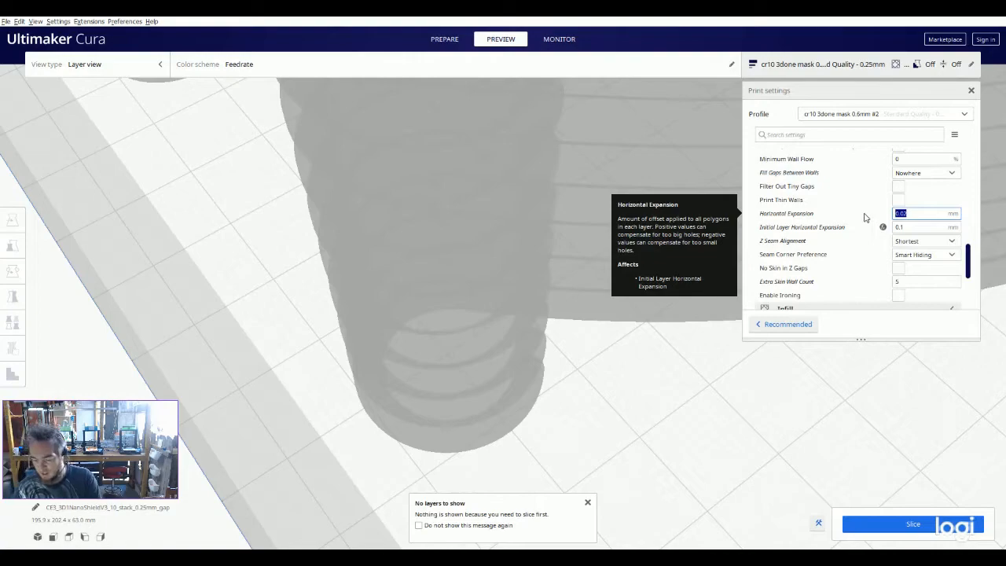
type("0")
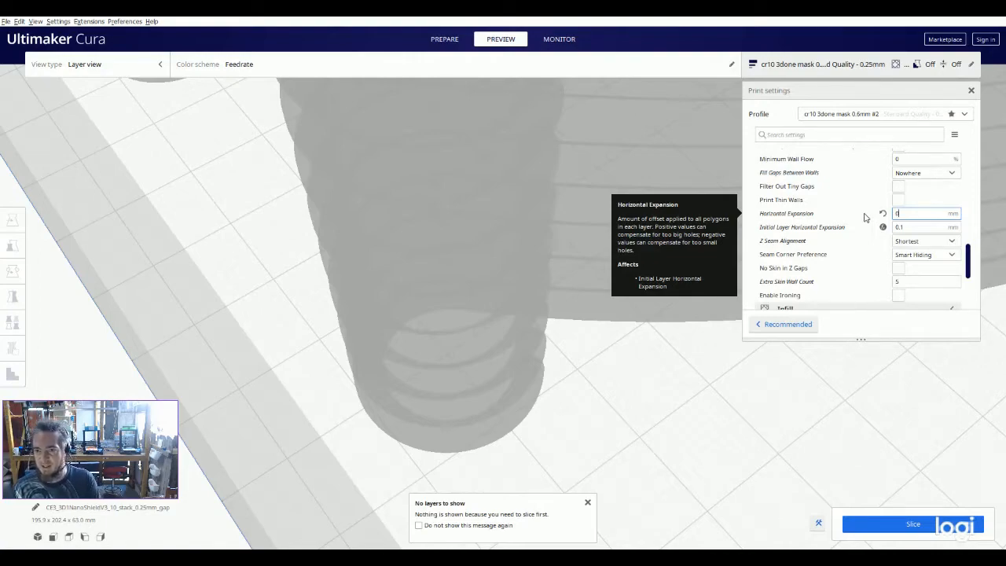
left_click(901, 523)
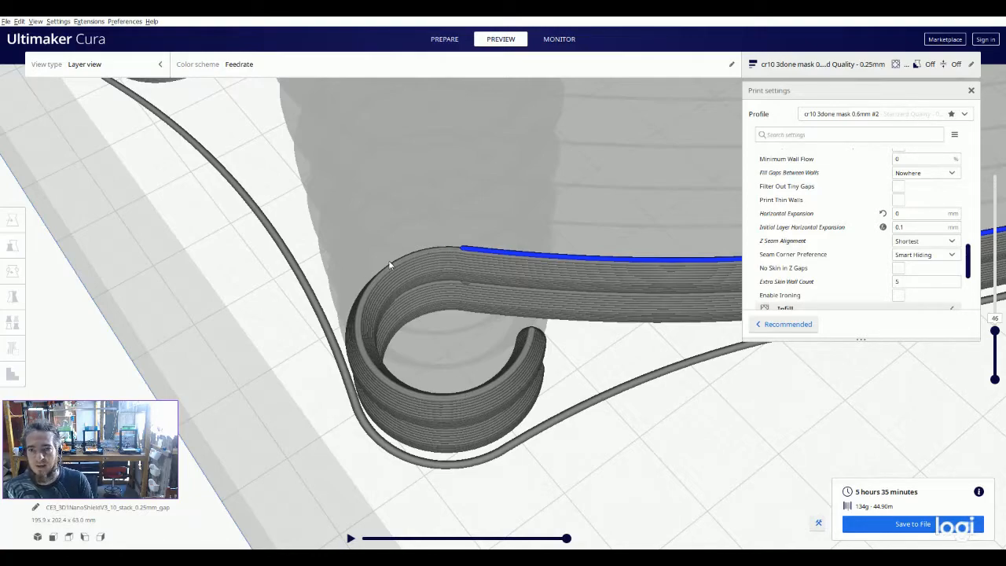
Step back and forth through layers 45 to 49 to examine the walls of the hooked end
right_click_drag(436, 330, 442, 365)
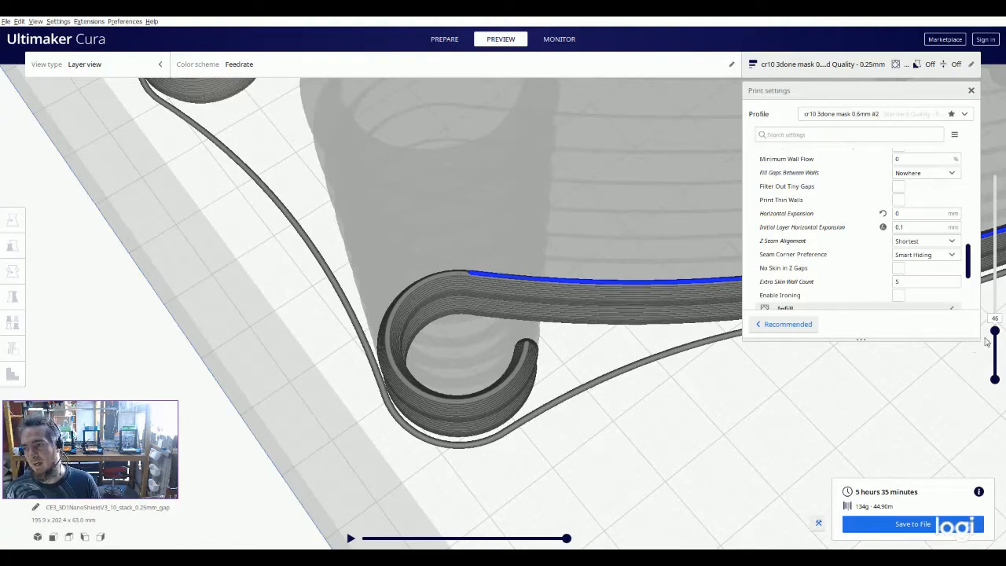
left_click_drag(996, 333, 996, 332)
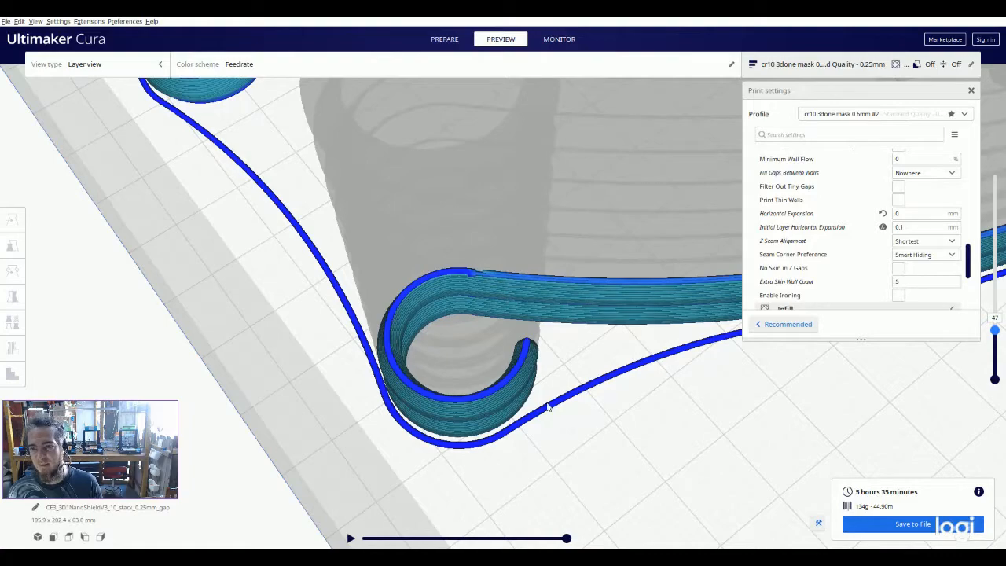
key("Up")
key("Up")
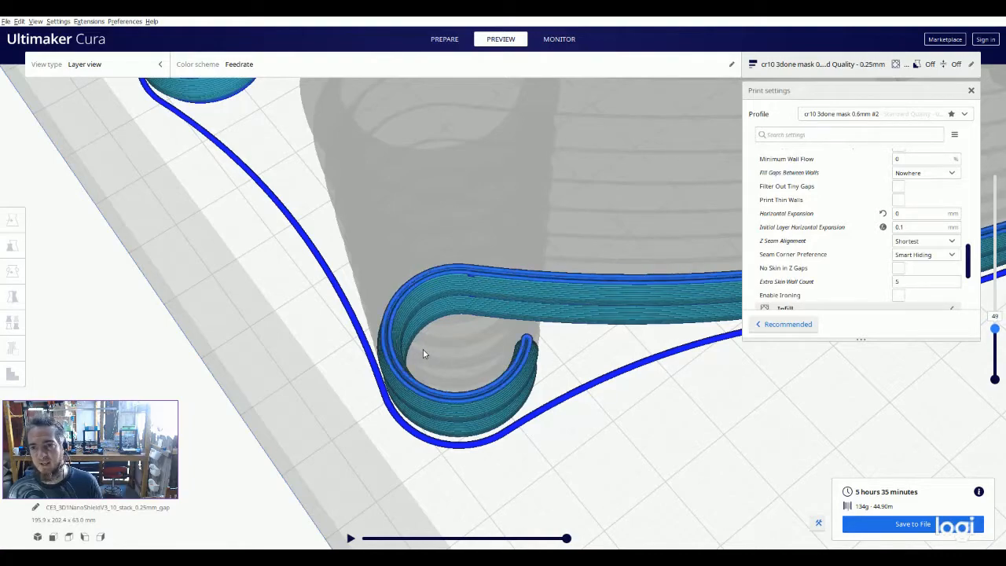
key("Up")
key("Down")
key("Down")
key("Down")
key("Down")
key("Up")
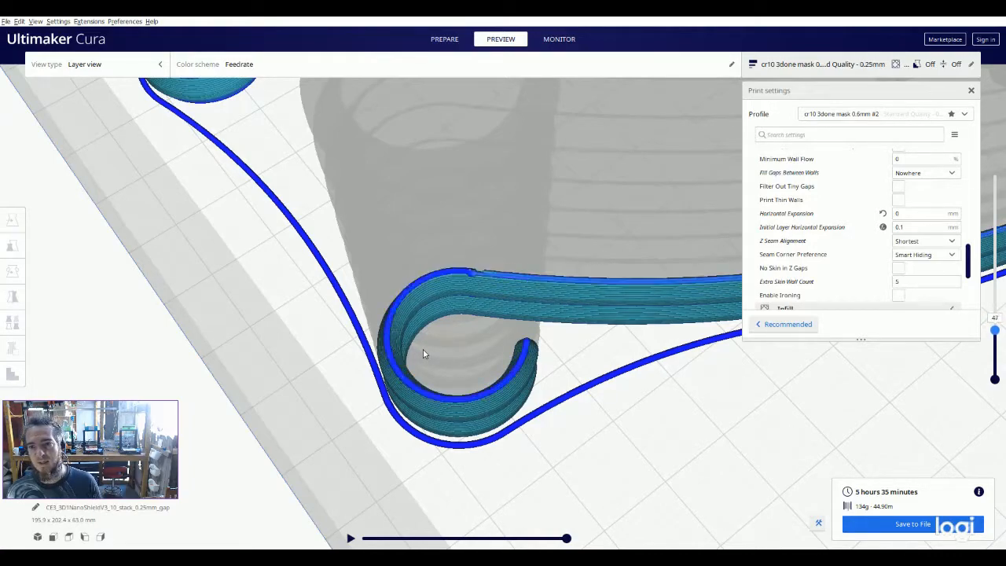
key("Down")
key("Down")
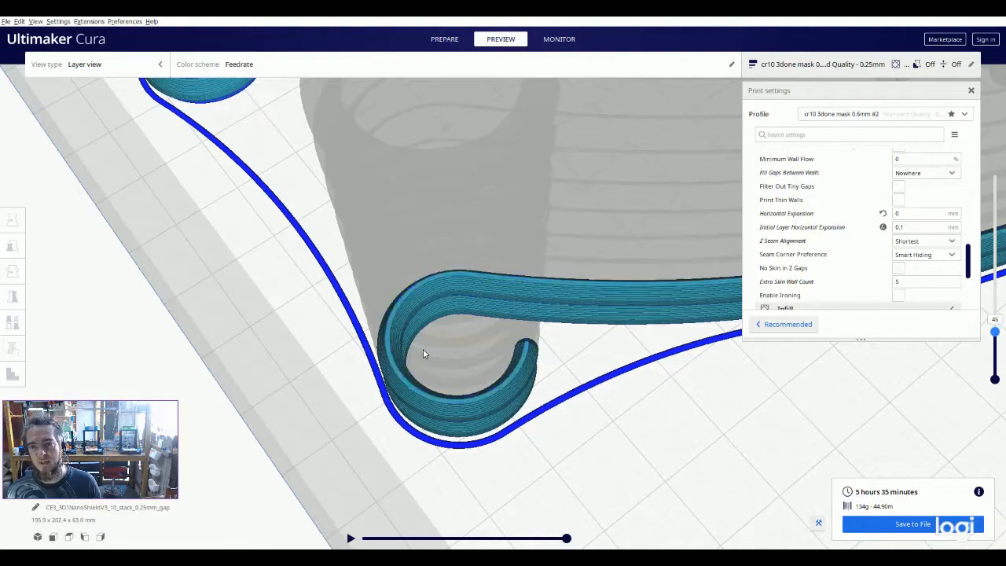
key("Up")
key("Up")
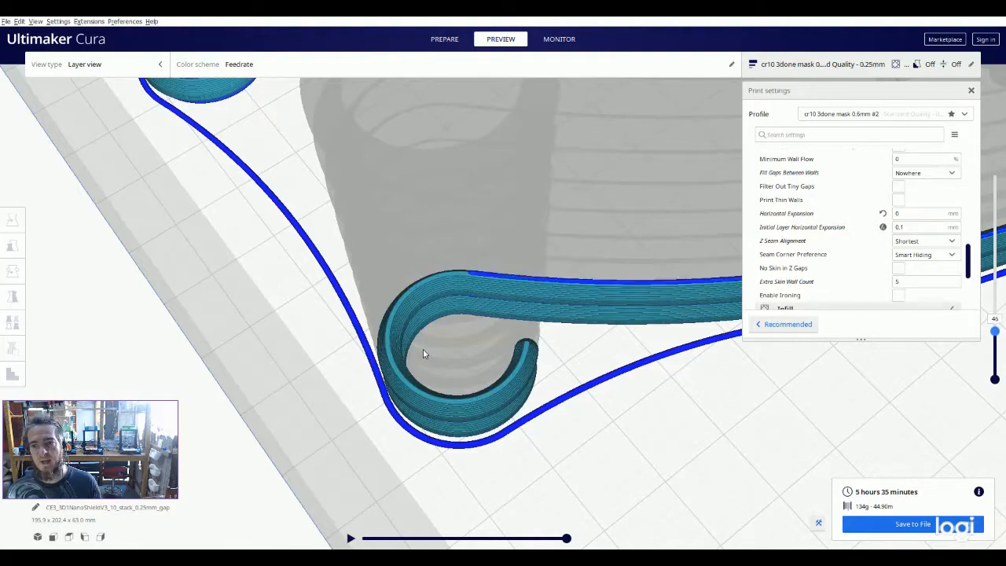
key("Up")
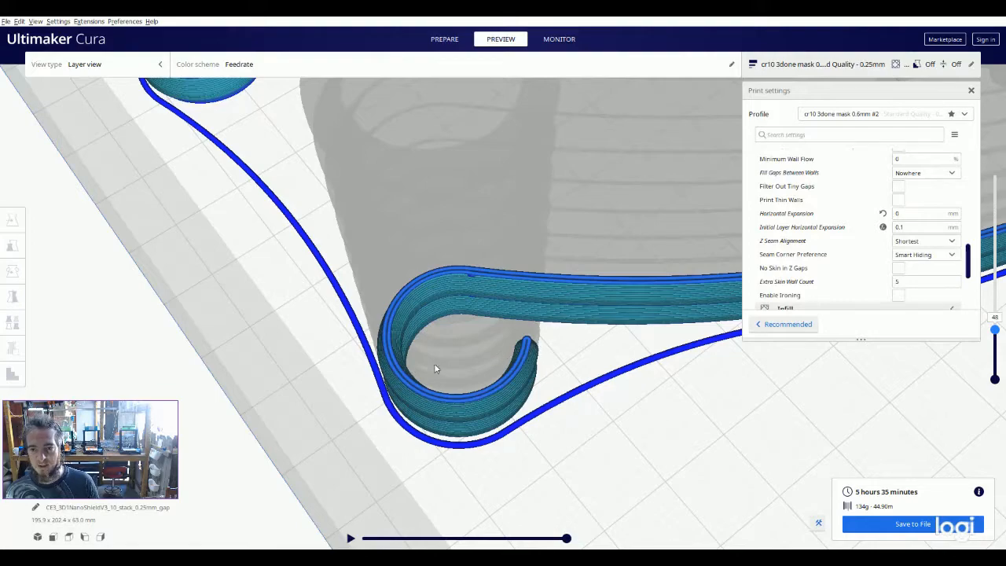
key("Down")
key("Down")
key("Down")
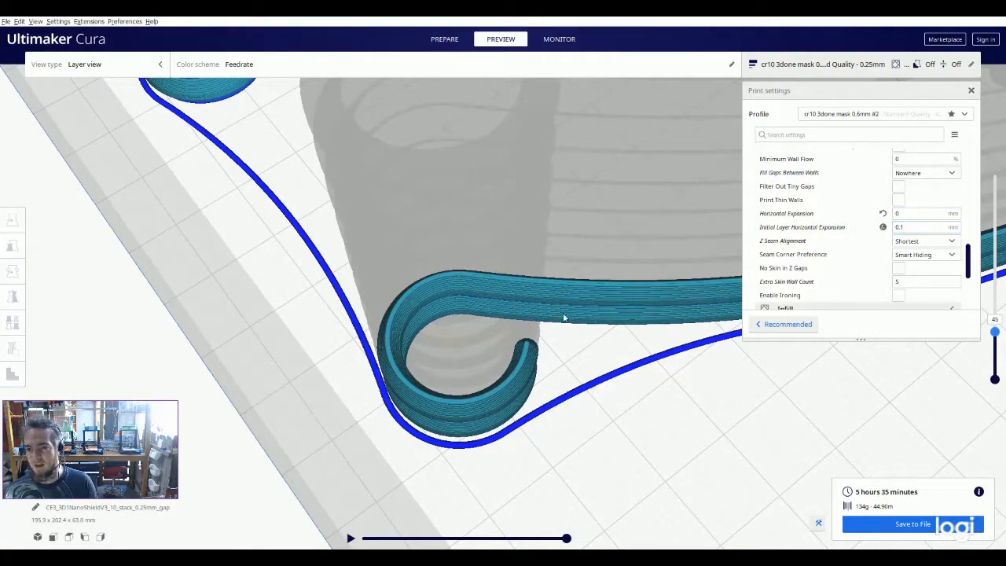
scroll(539, 328, "up", 2)
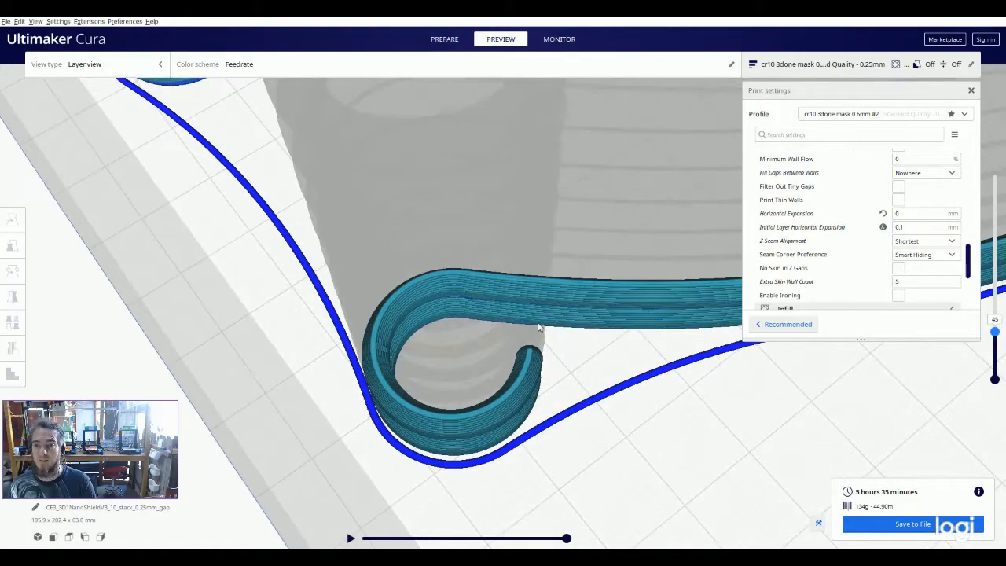
Try calculated 0.4 mm values for Line Width and Skirt/Brim Line Width, reslice, and inspect the hooked end at layer 46
scroll(856, 244, "up", 10)
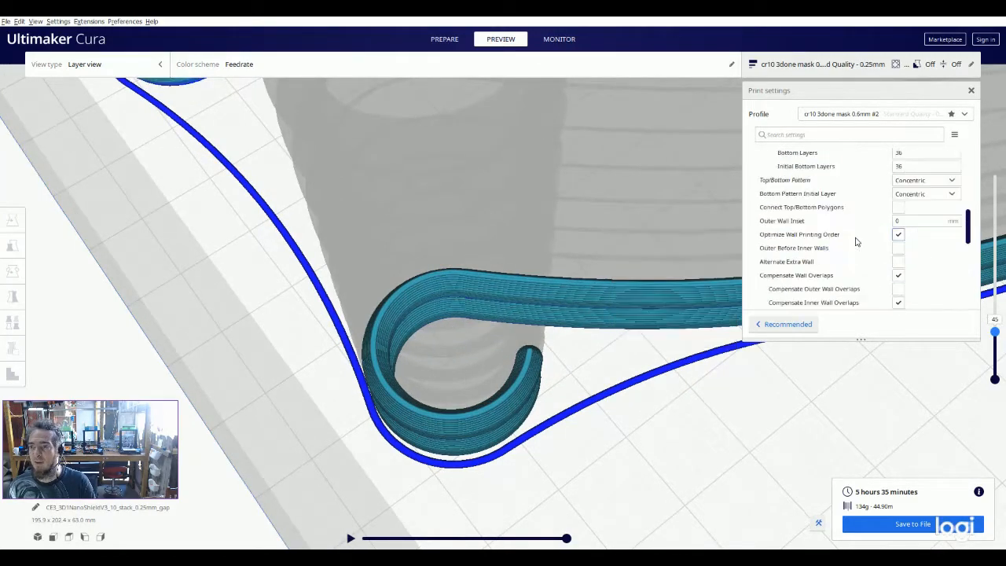
scroll(855, 243, "up", 3)
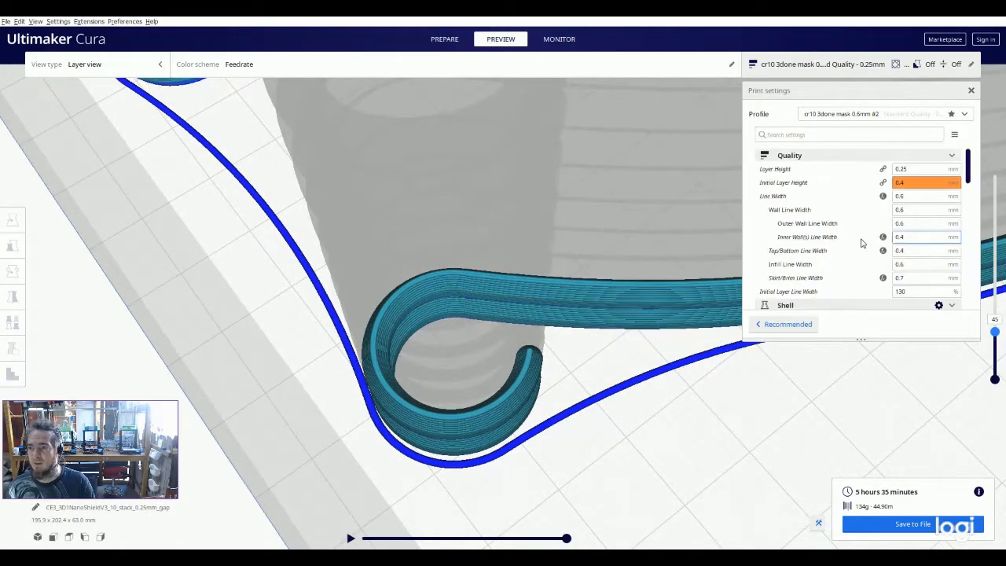
left_click(883, 197)
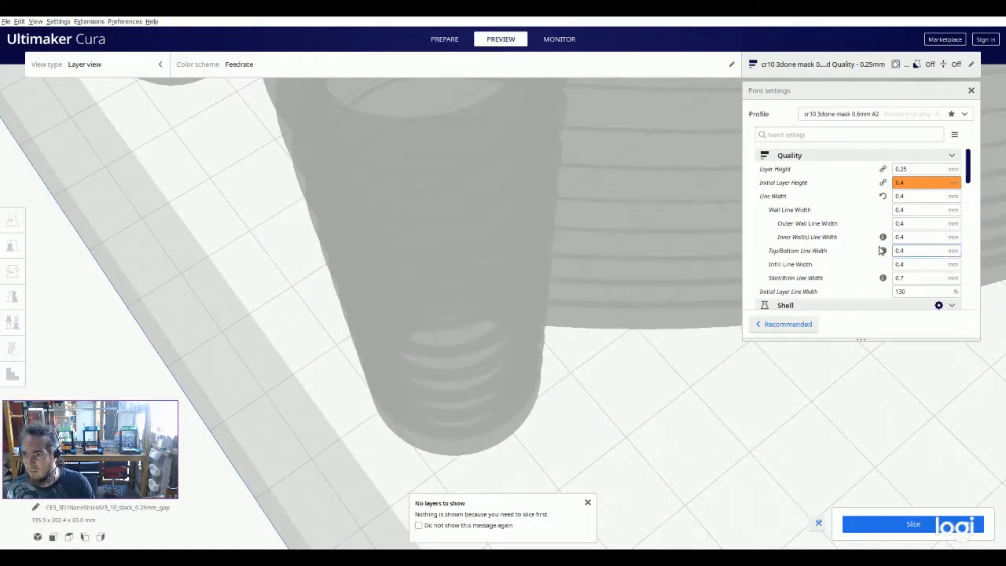
left_click(883, 279)
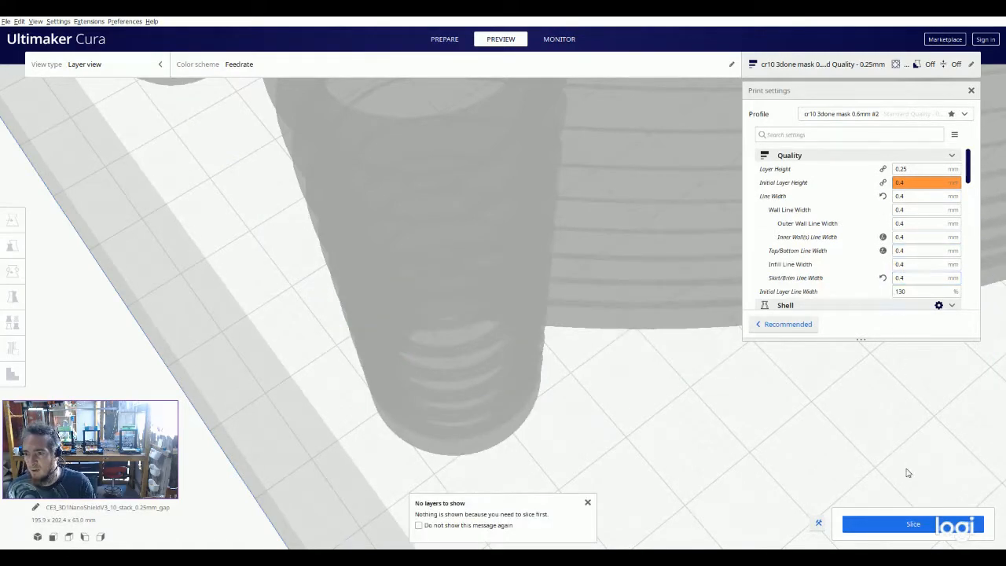
left_click(896, 526)
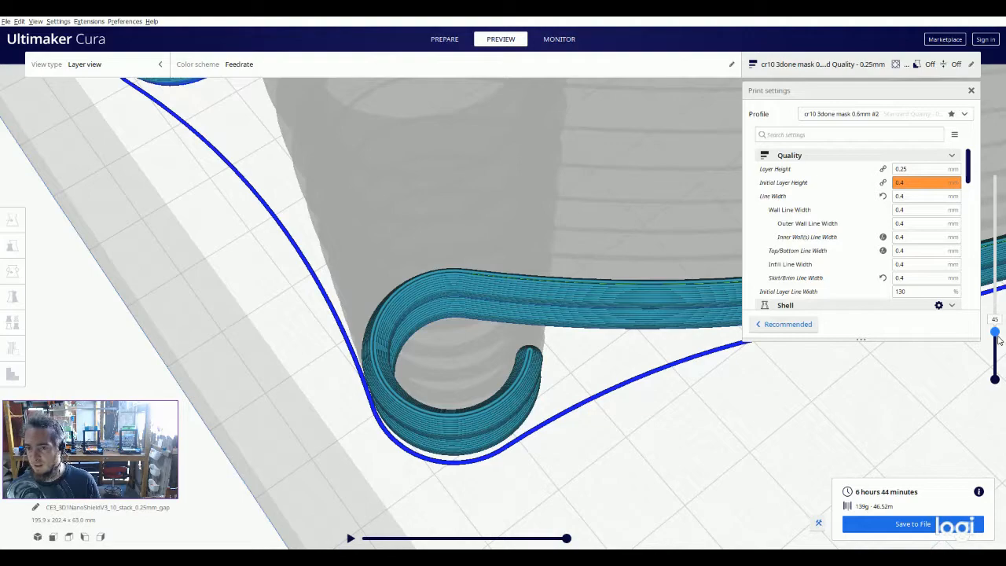
left_click_drag(999, 340, 997, 337)
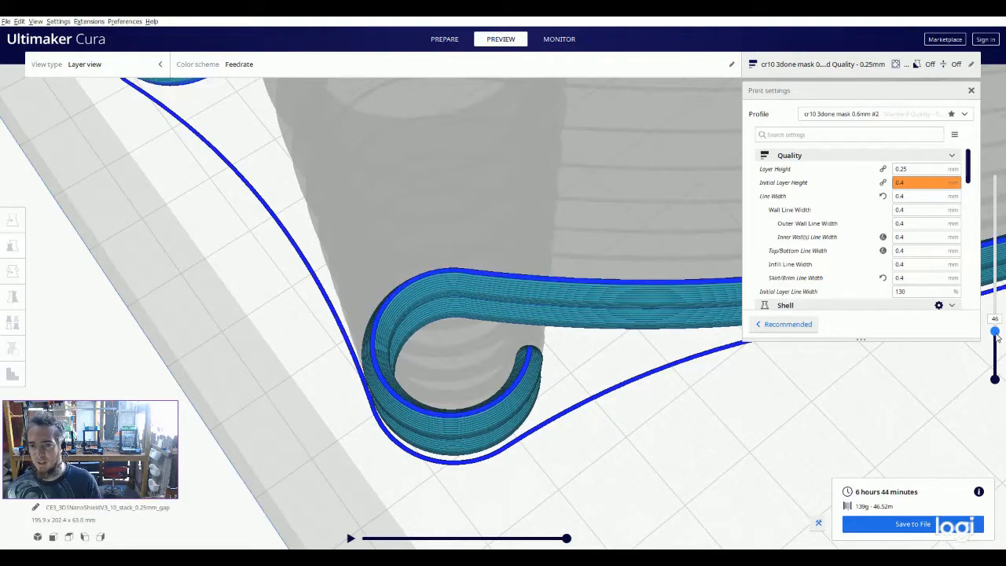
Restore Line Width to the profile's 0.6 mm and Skirt/Brim Line Width to 0.7 mm
left_click(883, 195)
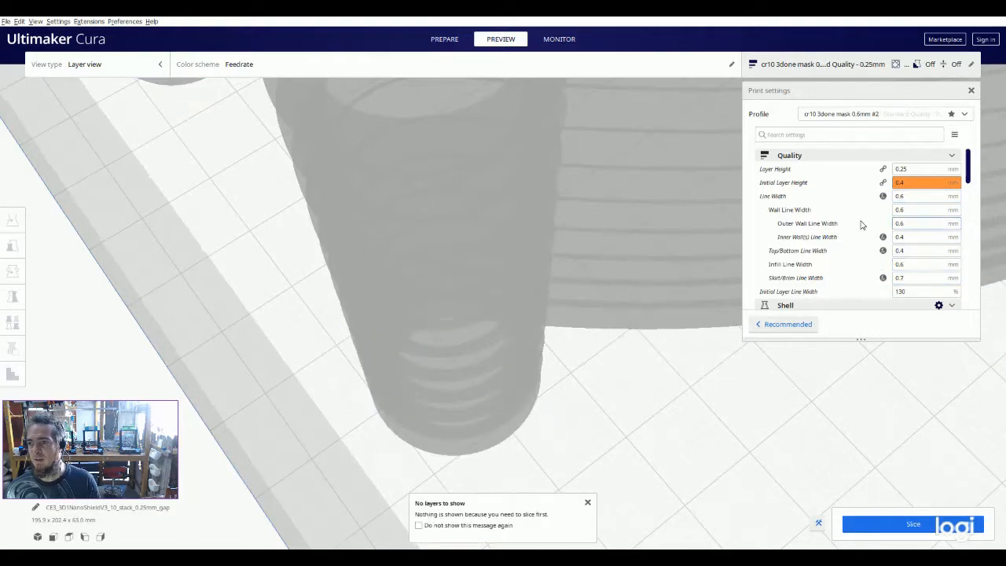
Reapply the custom profile "cr10 3done mask 0.6mm #2", reslice the model, and review its shell settings
left_click(966, 115)
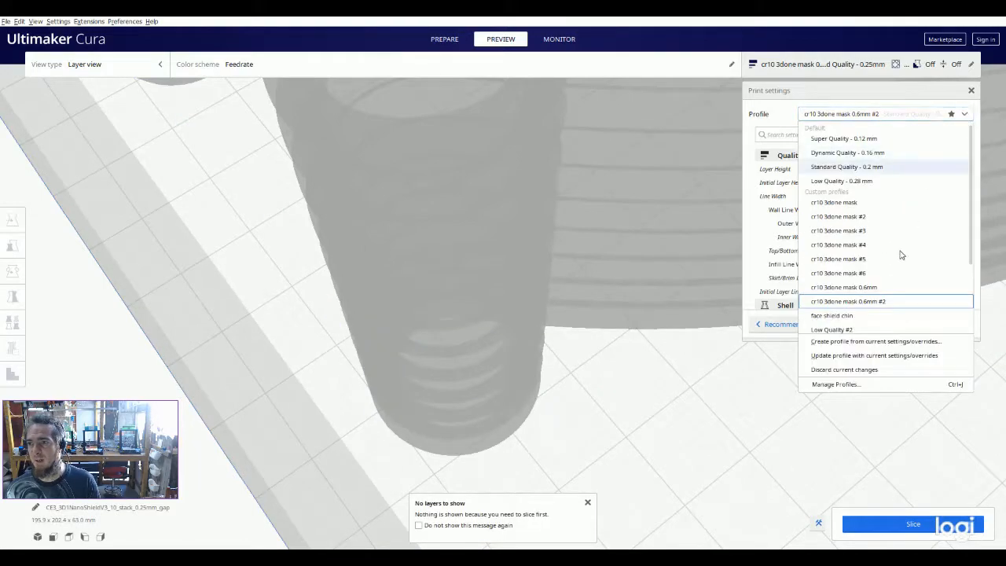
left_click(874, 302)
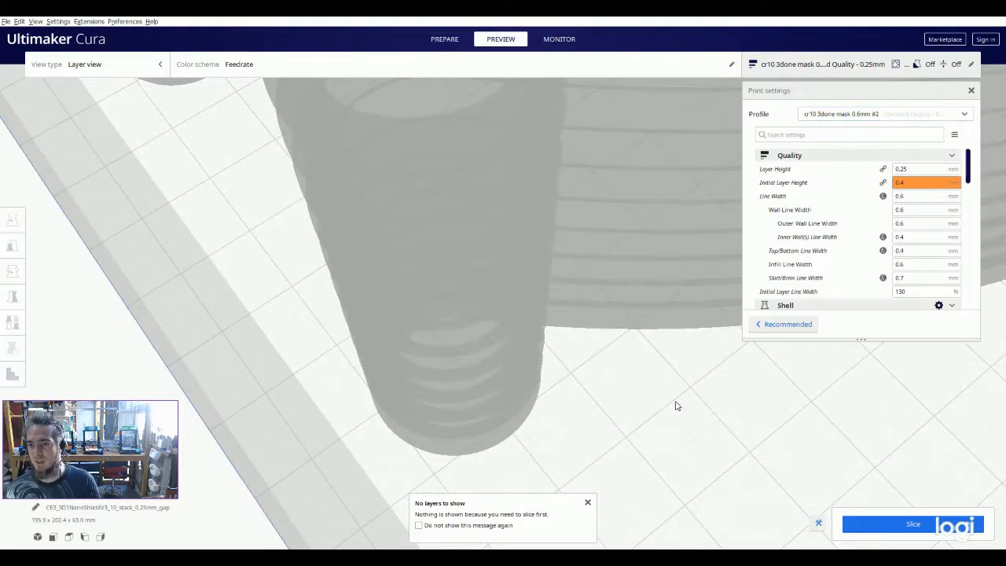
left_click(920, 530)
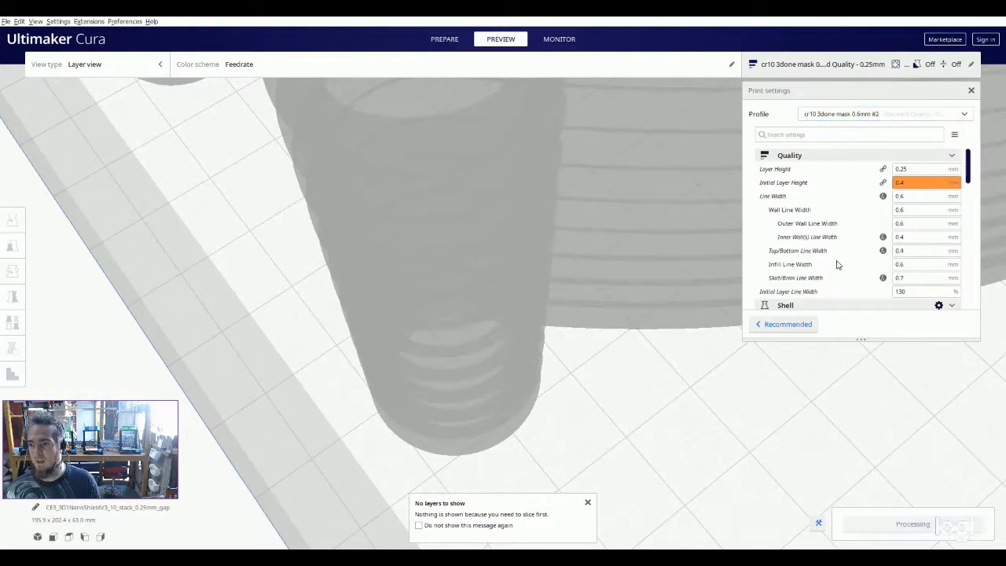
scroll(841, 236, "down", 5)
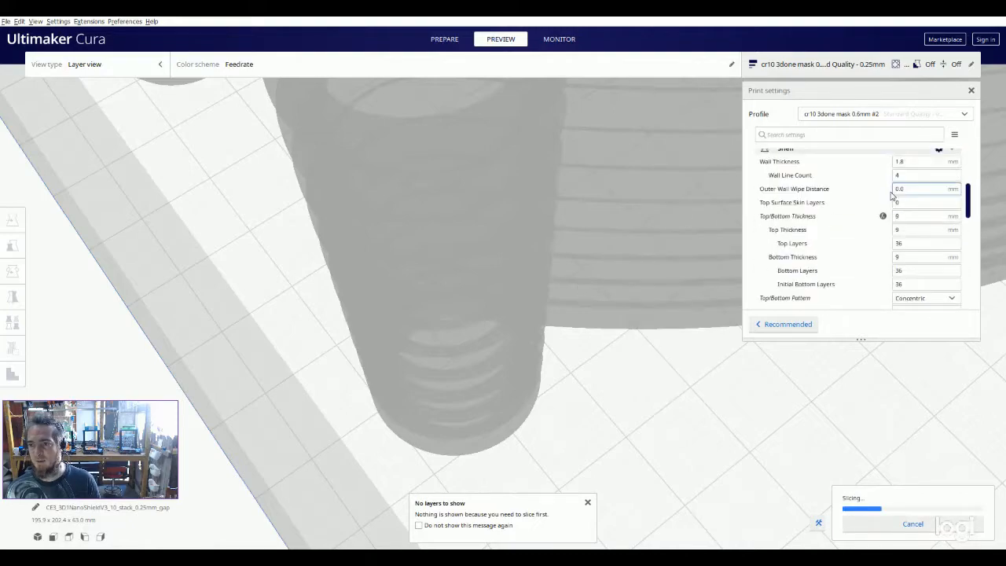
scroll(884, 210, "down", 4)
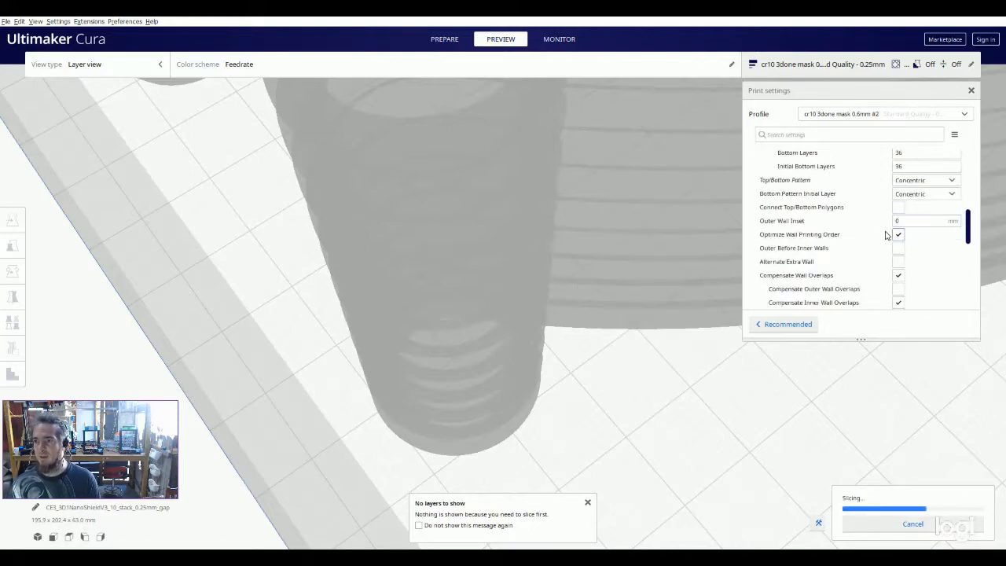
scroll(886, 235, "down", 3)
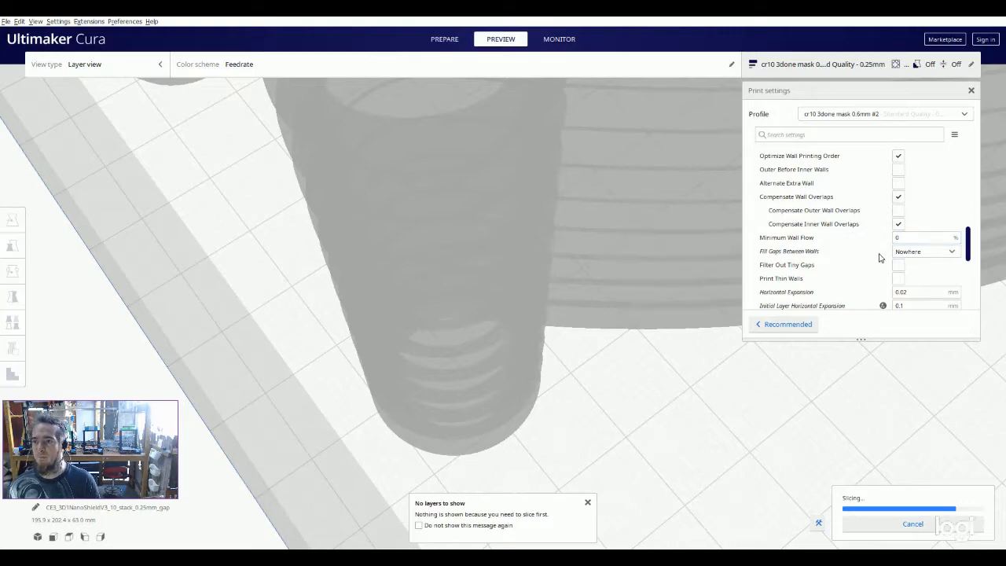
scroll(881, 258, "down", 3)
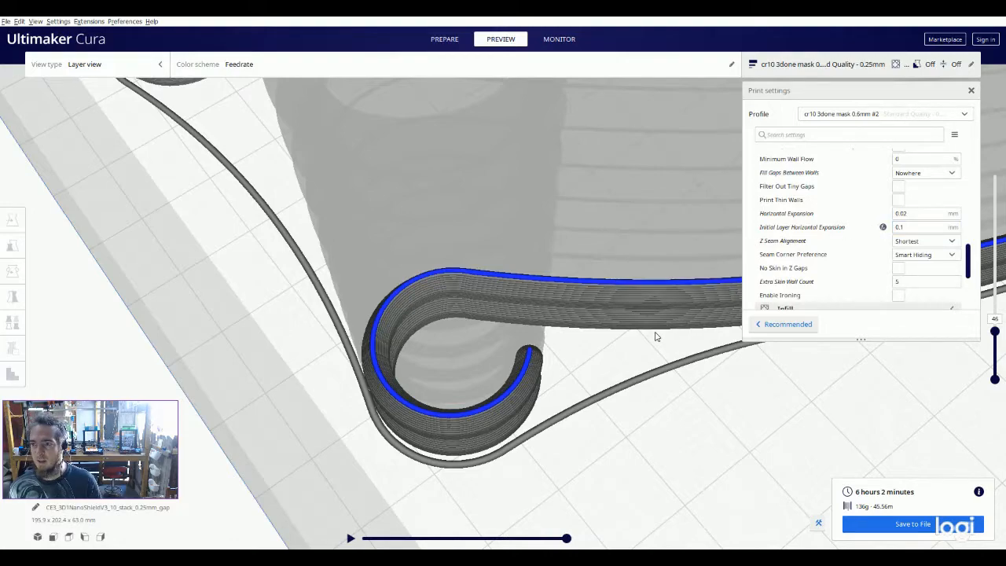
Examine the hooked ends and front band at layer 46, and extend the preview to the full stack at layer 251
scroll(627, 326, "down", 1)
right_click_drag(620, 333, 515, 372)
scroll(553, 399, "down", 3)
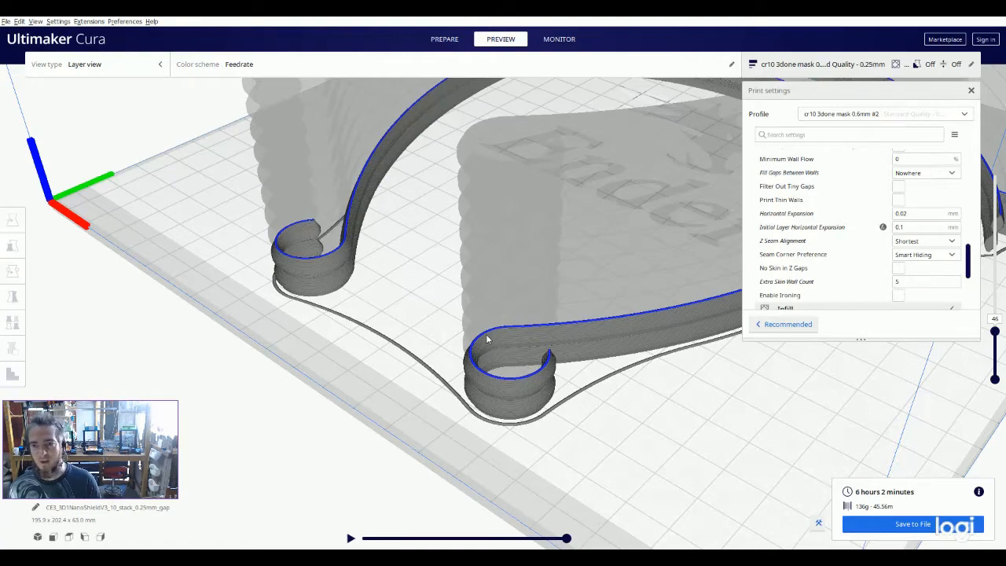
right_click_drag(511, 351, 478, 417)
scroll(478, 417, "up", 6)
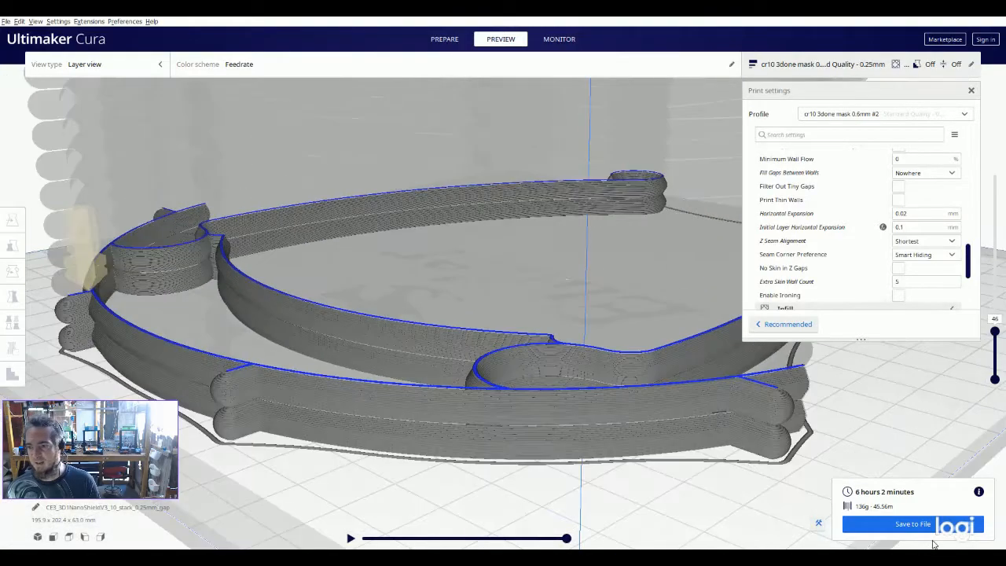
left_click_drag(996, 333, 995, 174)
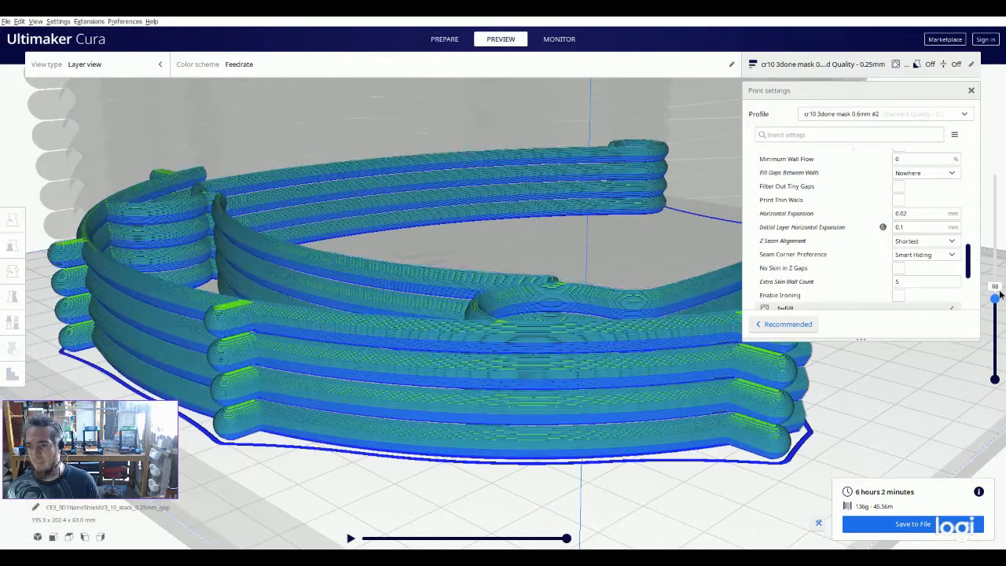
scroll(515, 321, "down", 5)
right_click_drag(525, 418, 564, 376)
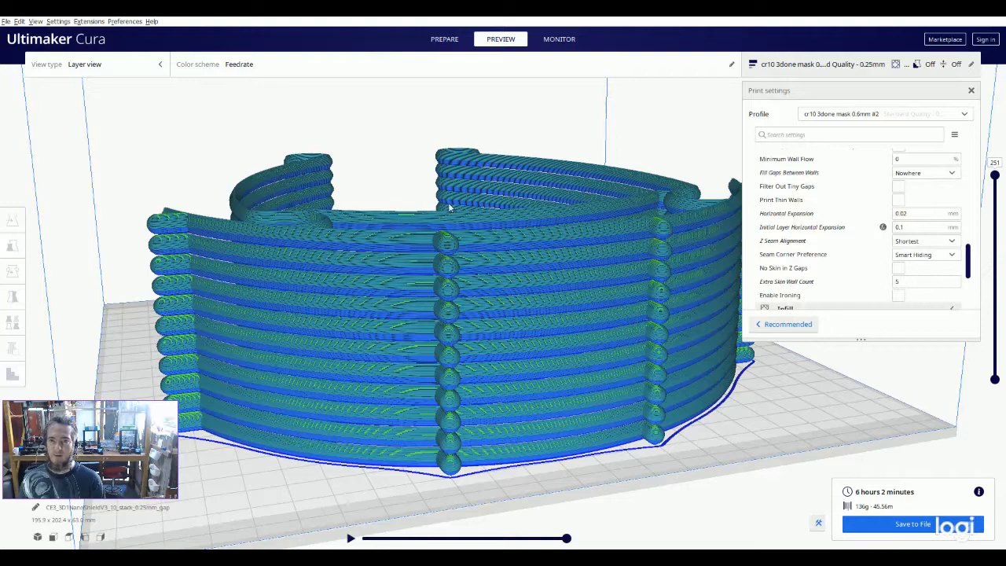
Open the G-code post-processing scripts, review the first ChangeAtZ script and its trigger options, and close them
left_click(89, 16)
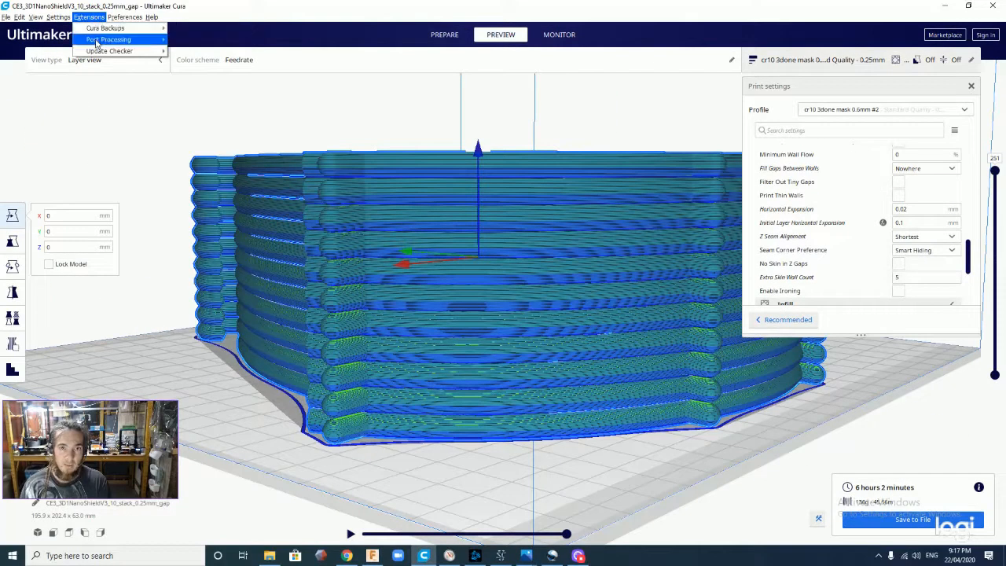
mouse_move(96, 40)
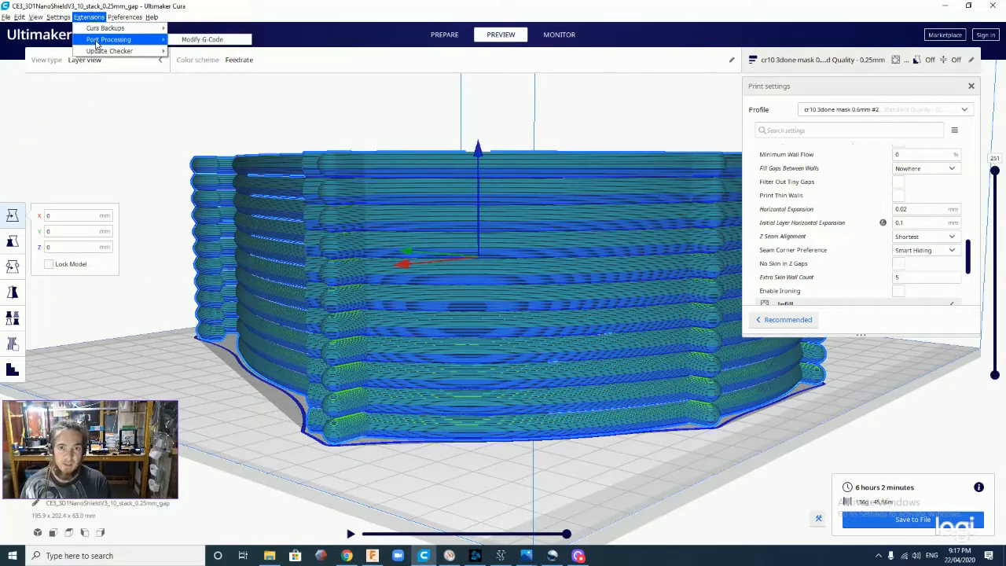
left_click(196, 41)
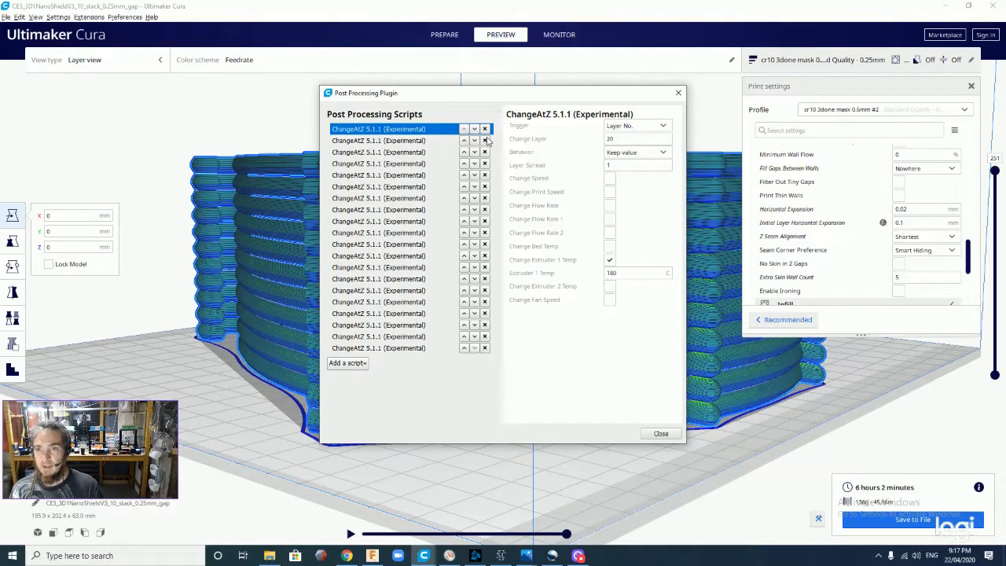
left_click(649, 129)
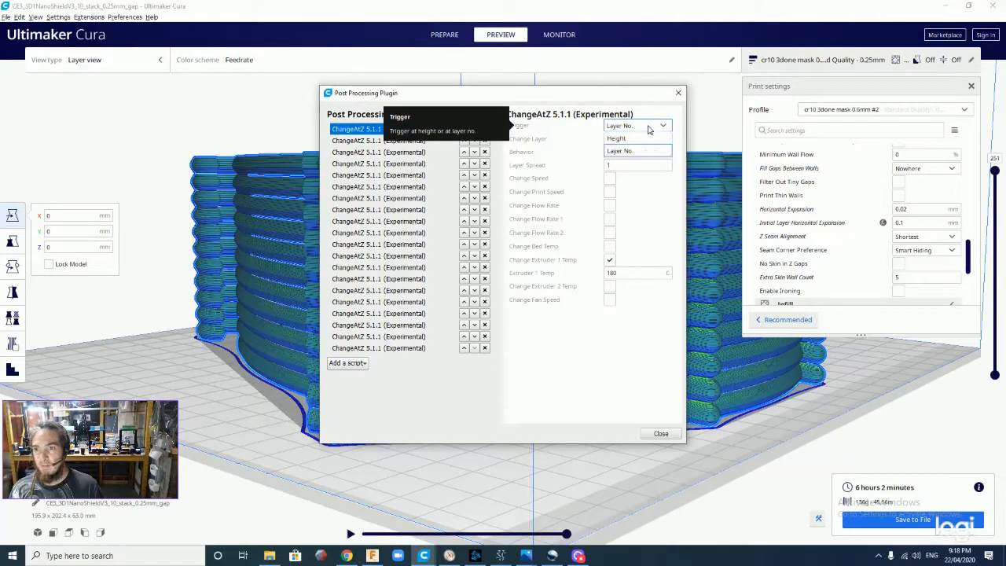
left_click(650, 128)
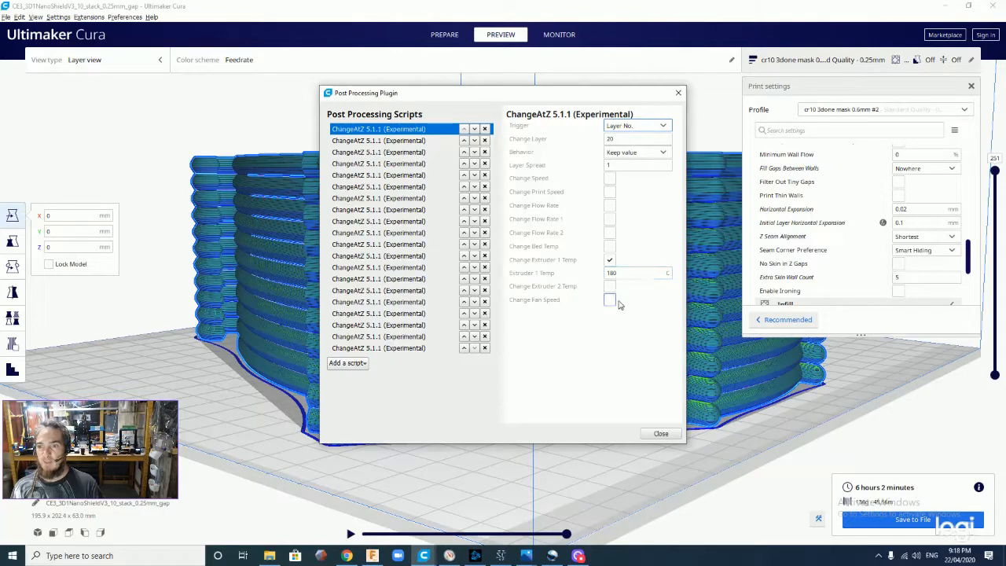
left_click(659, 434)
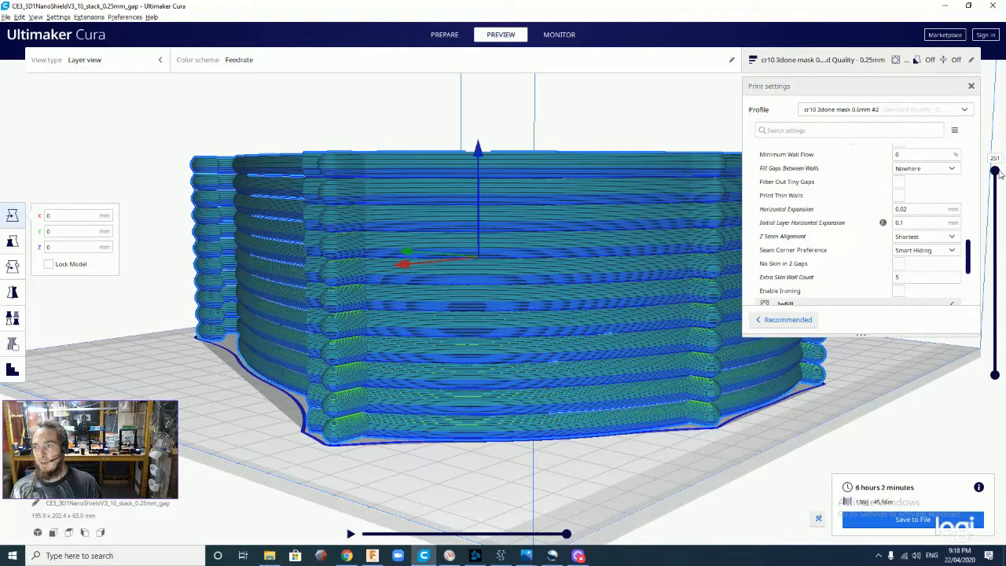
Show the preview at layer 20 and examine the top of the first shield's front band and tabs
left_click_drag(996, 171, 995, 344)
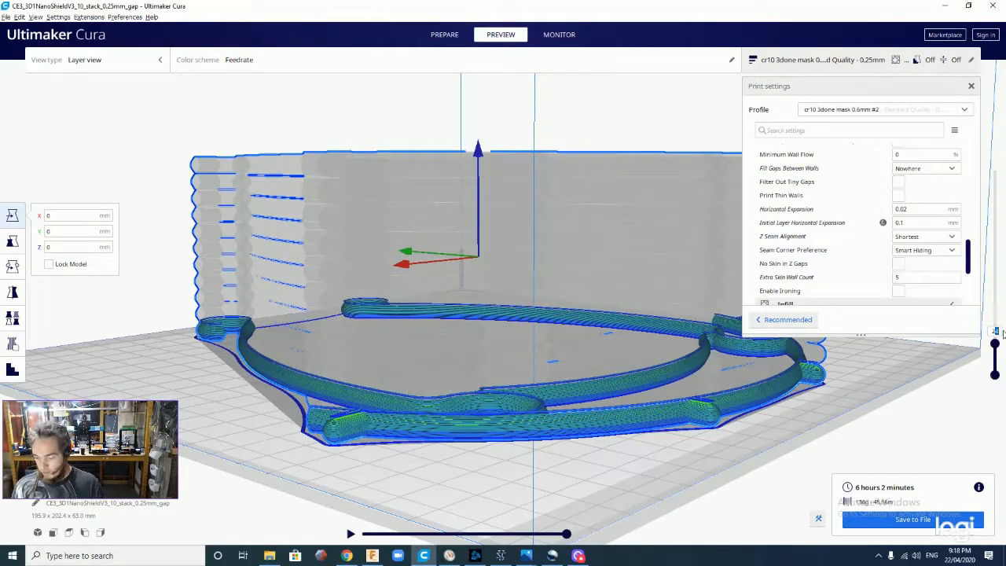
type("0")
key("Return")
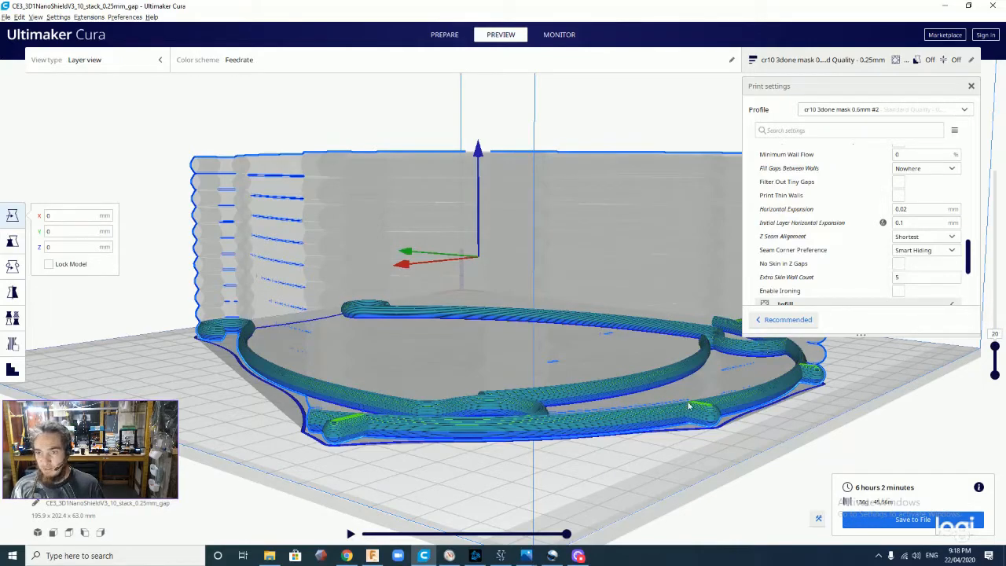
scroll(625, 413, "up", 3)
right_click_drag(603, 406, 602, 411)
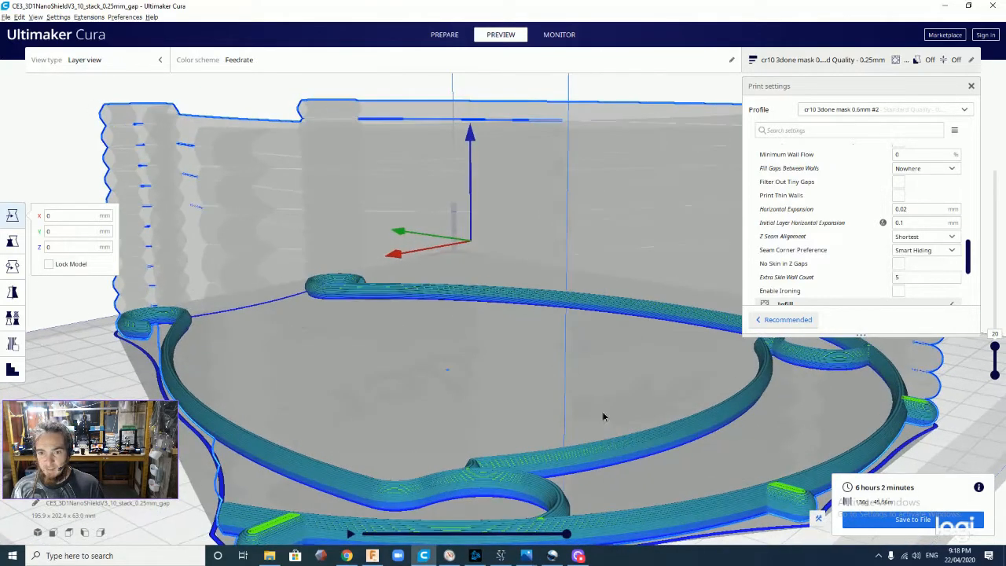
middle_click_drag(602, 411, 597, 318)
right_click_drag(597, 319, 755, 412)
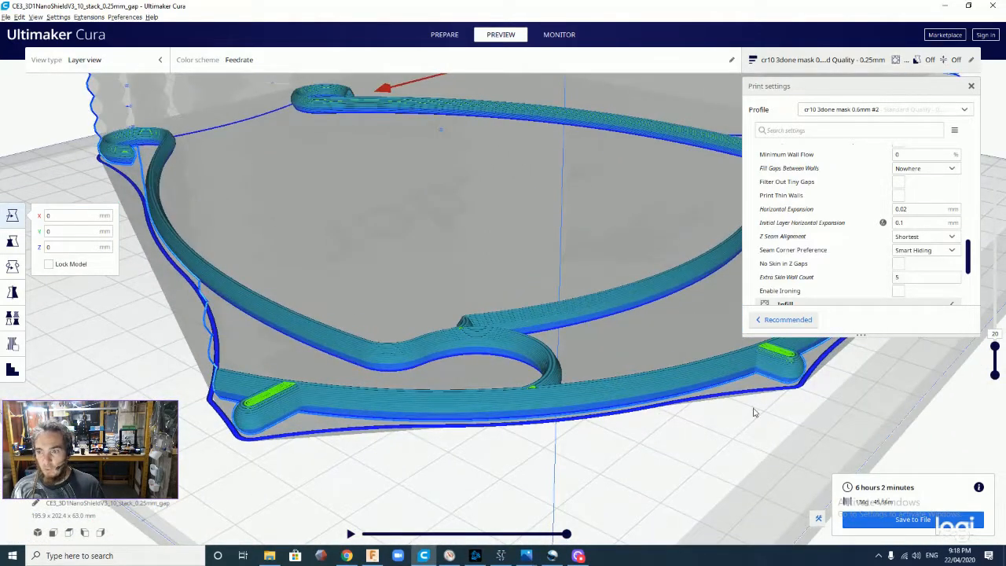
Step the preview between layers 20 and 24 to examine the transition from the first shield to the next
left_click(995, 346)
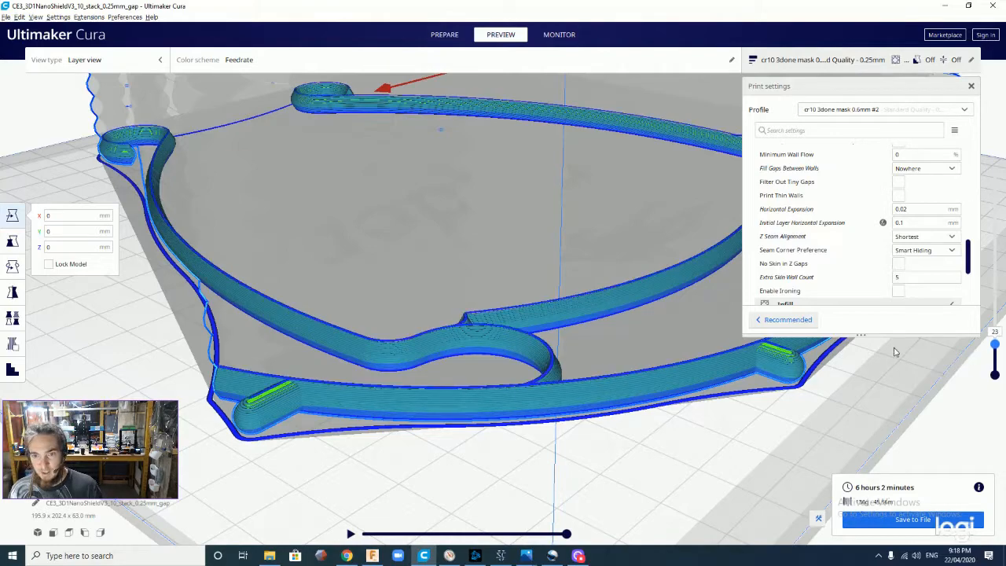
key("Up")
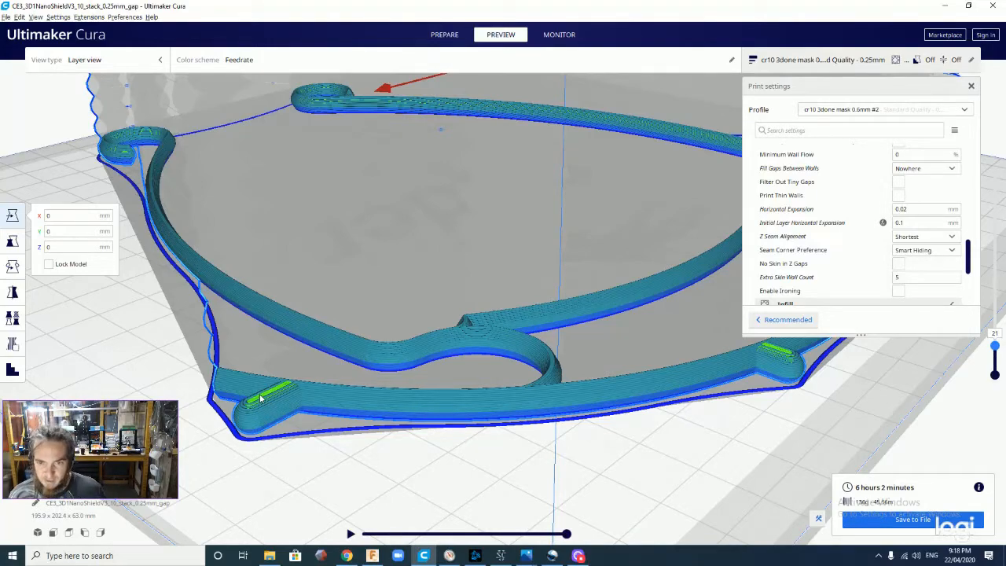
scroll(260, 399, "up", 3)
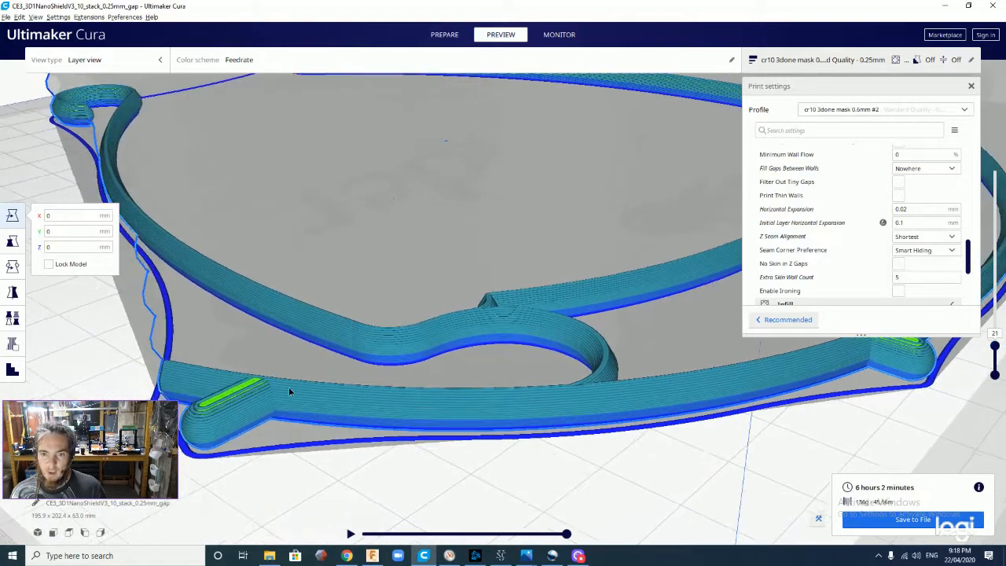
scroll(268, 401, "down", 3)
scroll(261, 405, "up", 3)
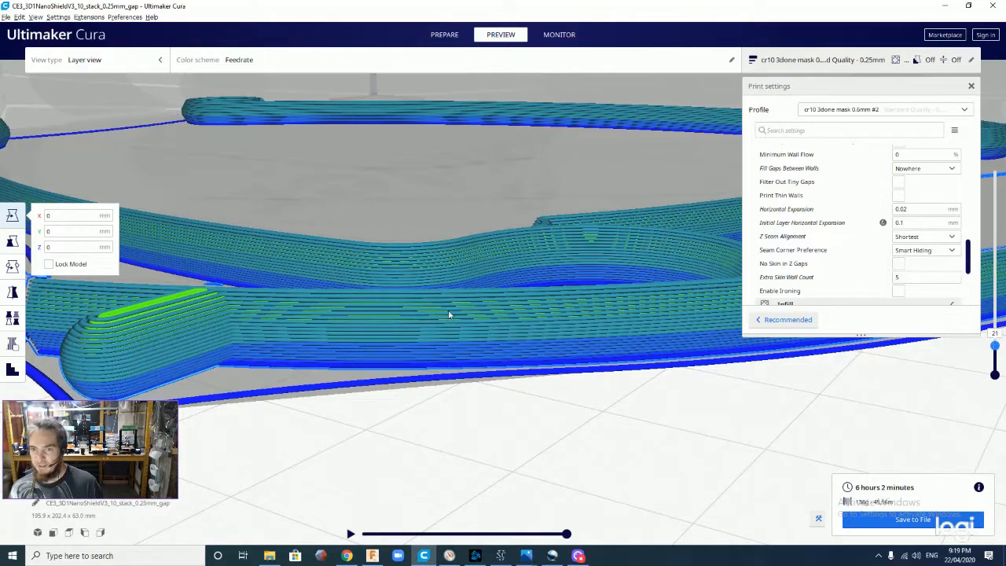
key("Down")
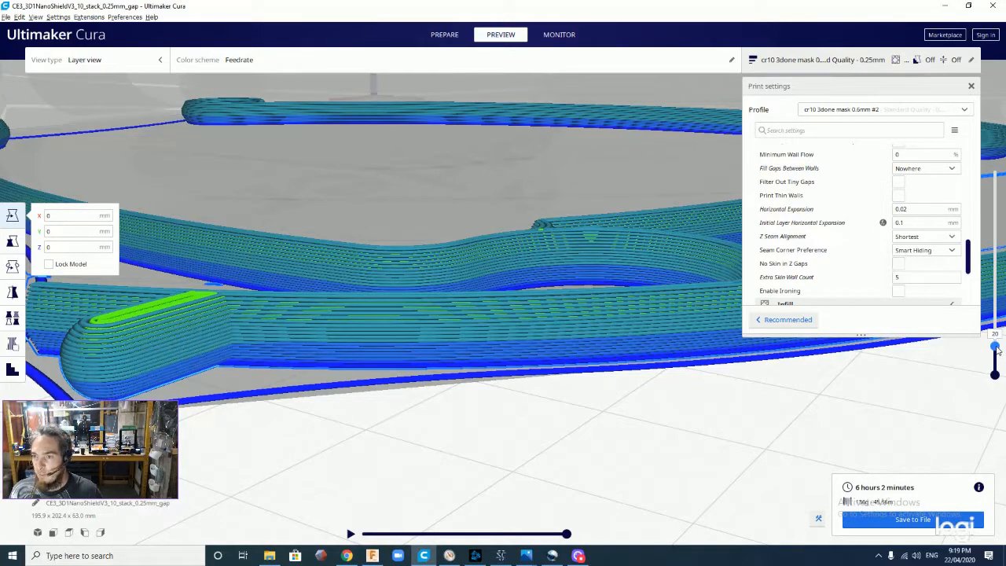
left_click_drag(997, 348, 997, 345)
Reopen the post-processing scripts and compare the change layer and extruder temperature of the first two ChangeAtZ scripts
left_click(819, 519)
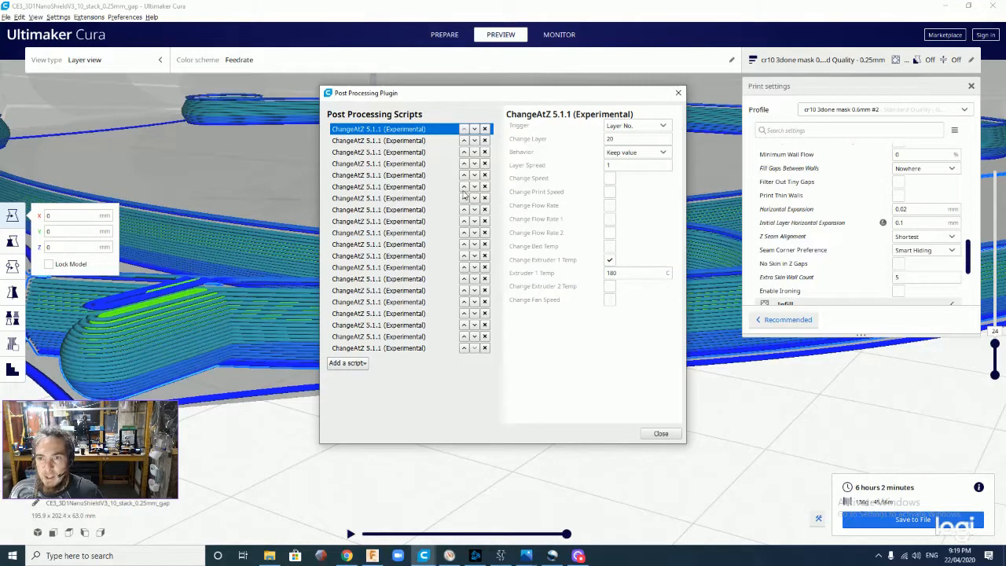
left_click(408, 141)
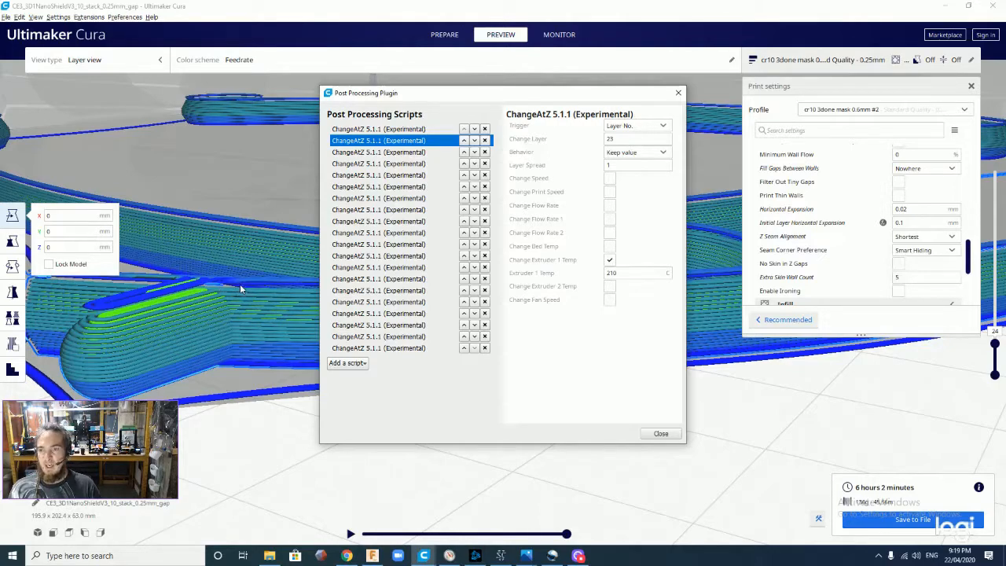
left_click(437, 132)
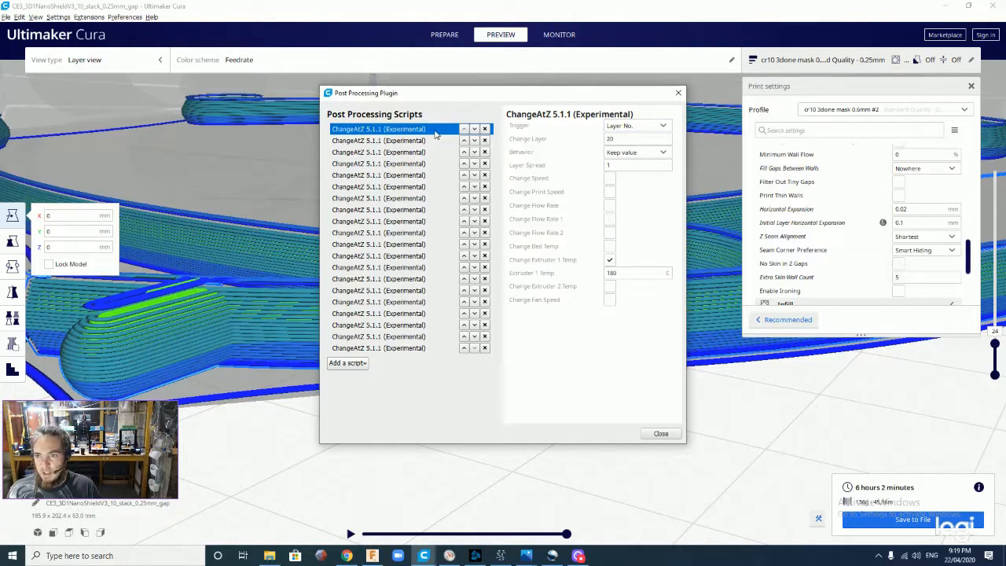
left_click(425, 141)
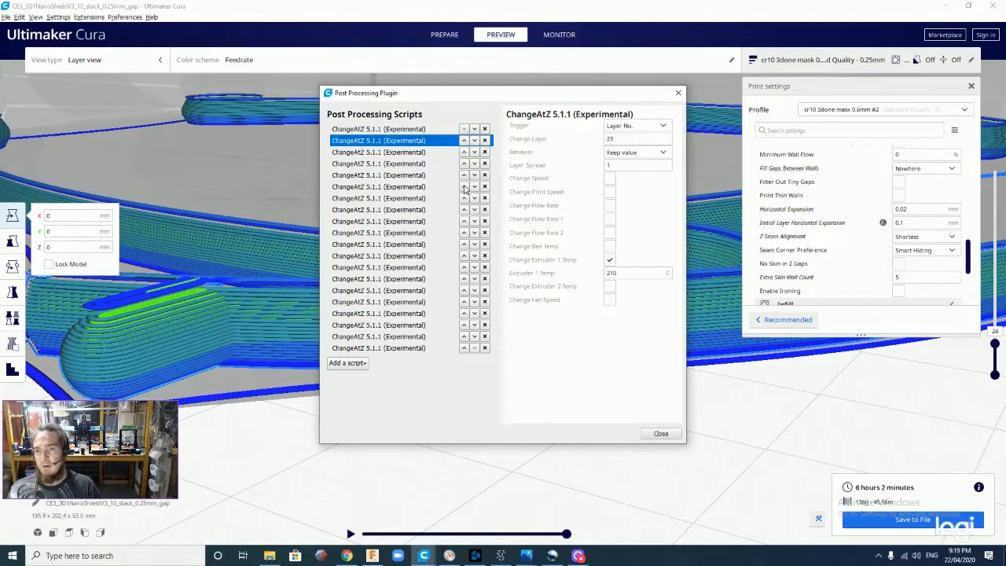
left_click(424, 133)
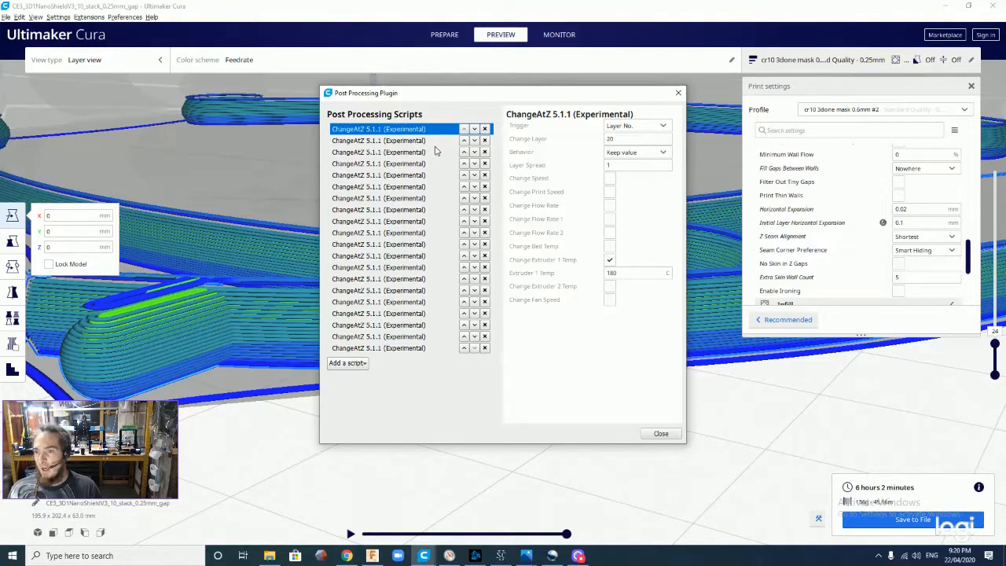
left_click(609, 273)
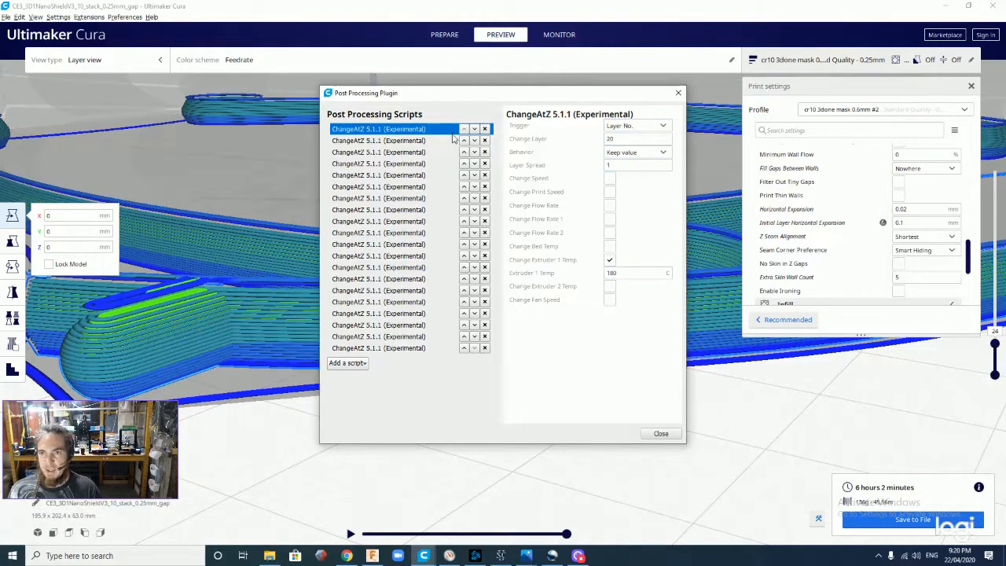
Review the change layers, extruder temperatures and behavior options of the subsequent ChangeAtZ scripts, and close the post-processing scripts
left_click(414, 141)
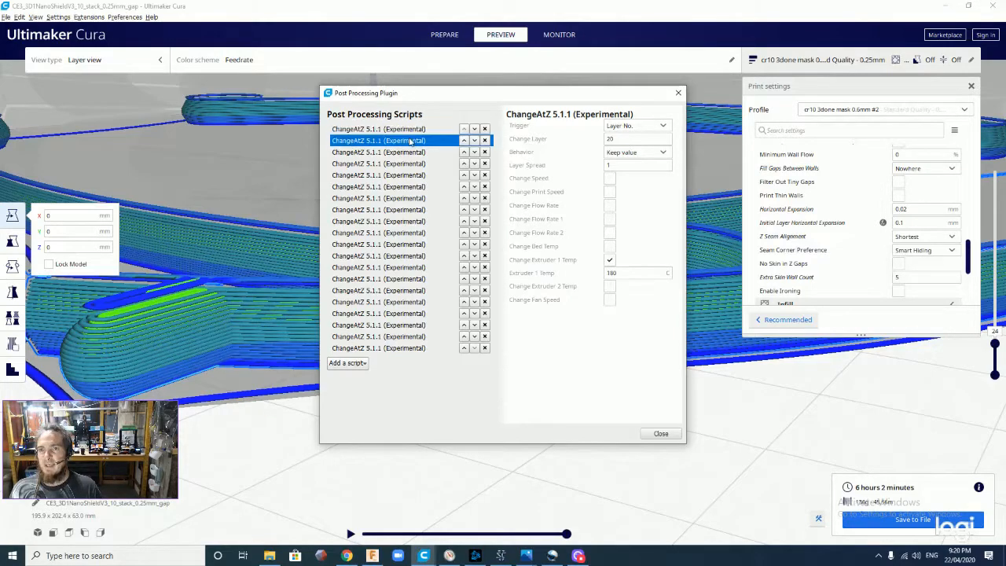
left_click(411, 153)
left_click(410, 165)
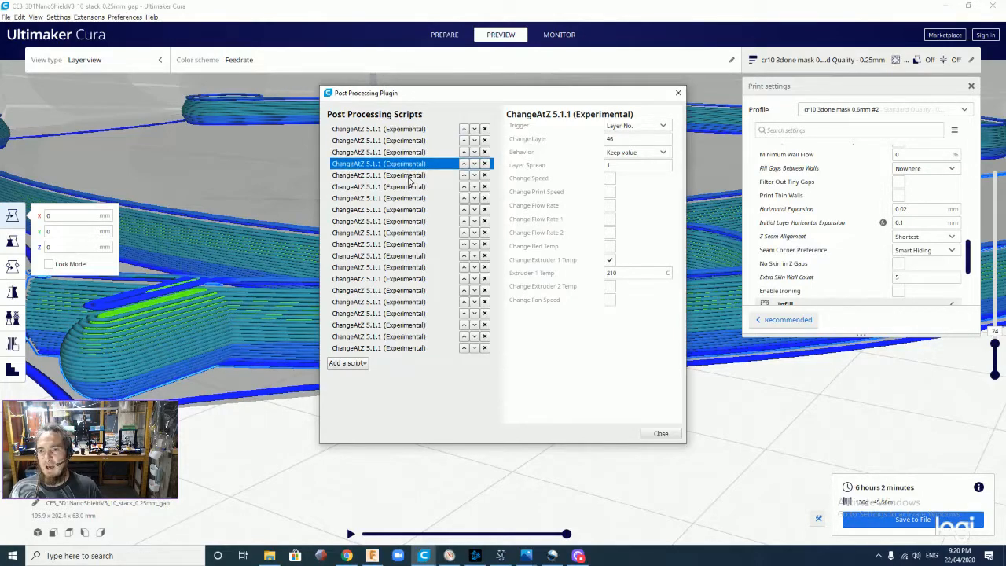
left_click(410, 176)
left_click(409, 187)
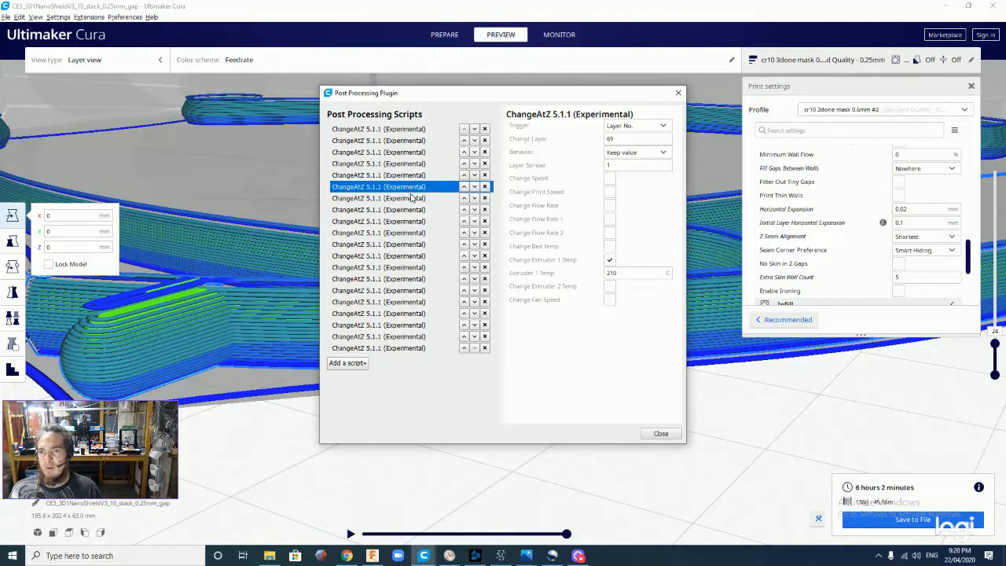
left_click(411, 199)
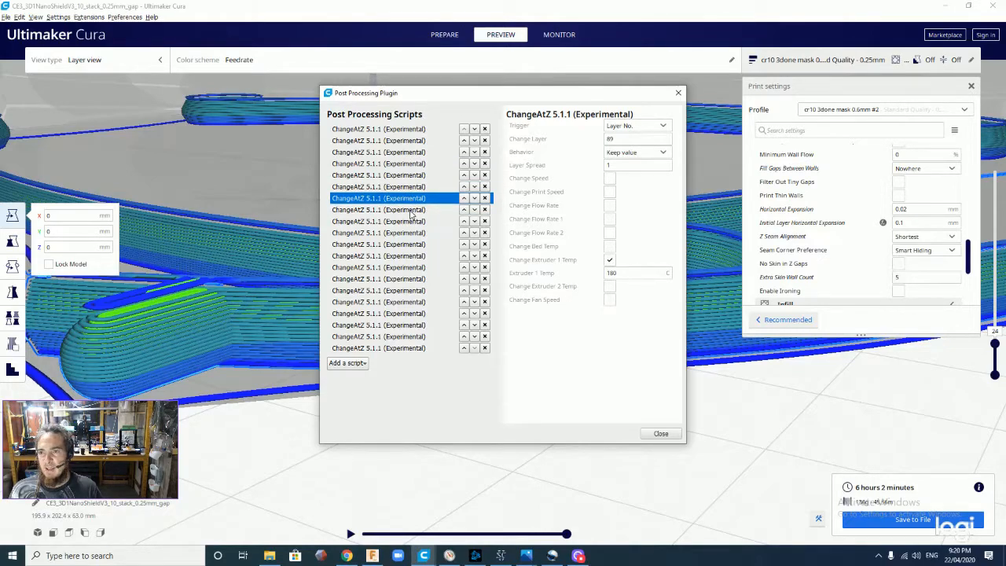
left_click(411, 210)
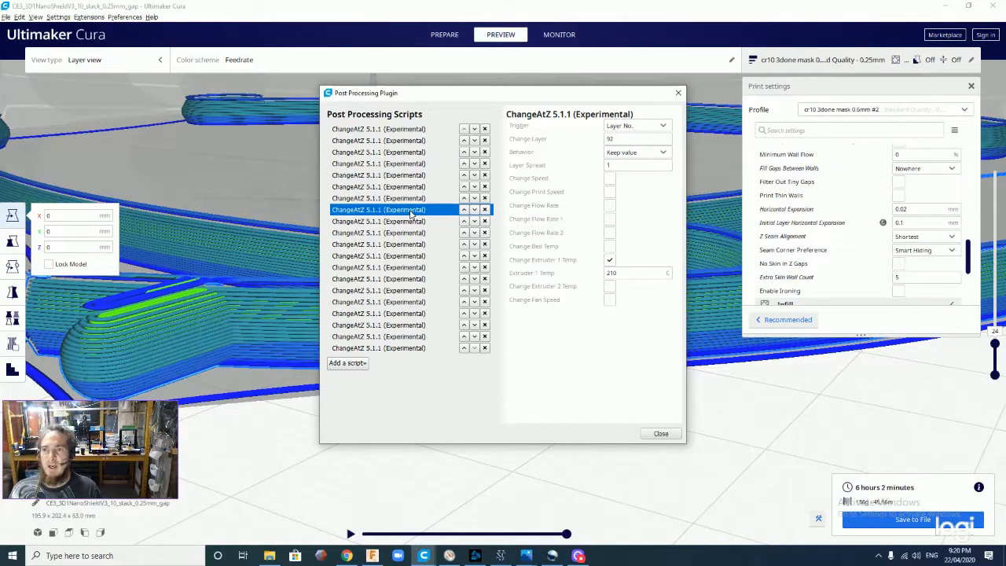
left_click(393, 256)
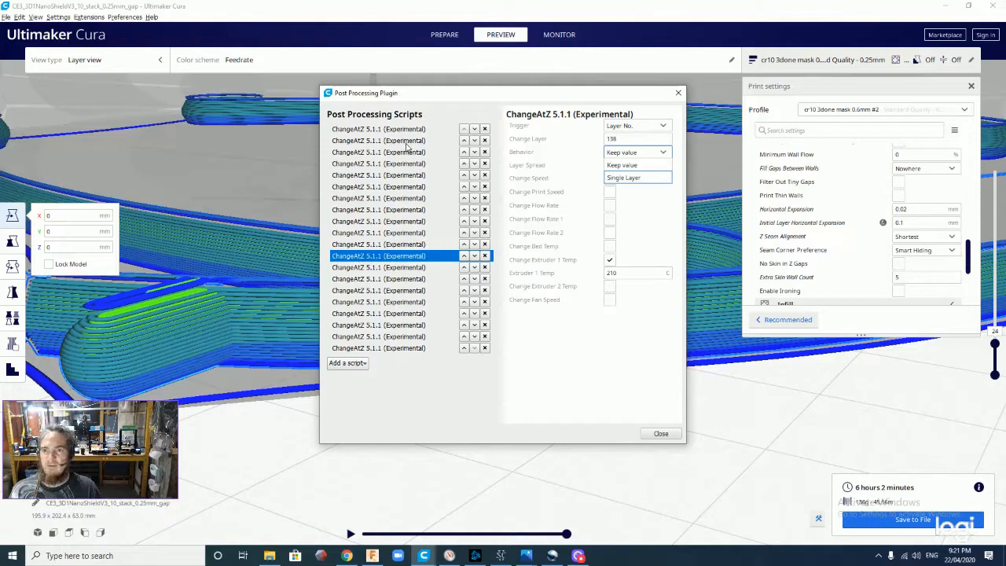
left_click(611, 139)
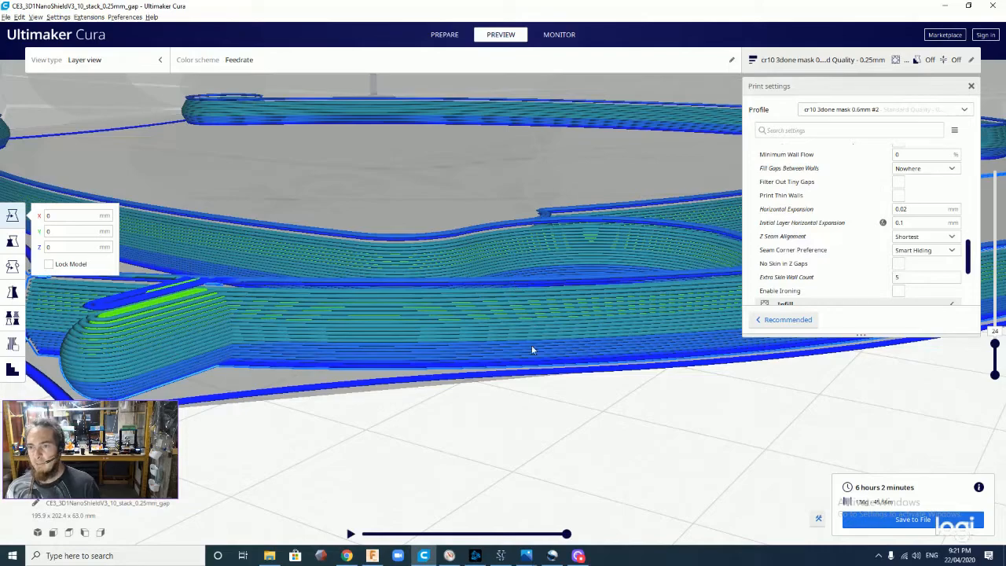
Step the layer preview down to 18 and back up to 23 to examine how the front tab's top meets the next shield
mouse_move(532, 345)
right_mouse_down()
mouse_move(495, 331)
mouse_move(487, 339)
mouse_move(500, 380)
mouse_move(511, 371)
mouse_move(511, 381)
mouse_move(556, 327)
mouse_move(595, 337)
mouse_move(561, 337)
mouse_move(584, 364)
mouse_move(596, 351)
mouse_move(532, 360)
right_mouse_up()
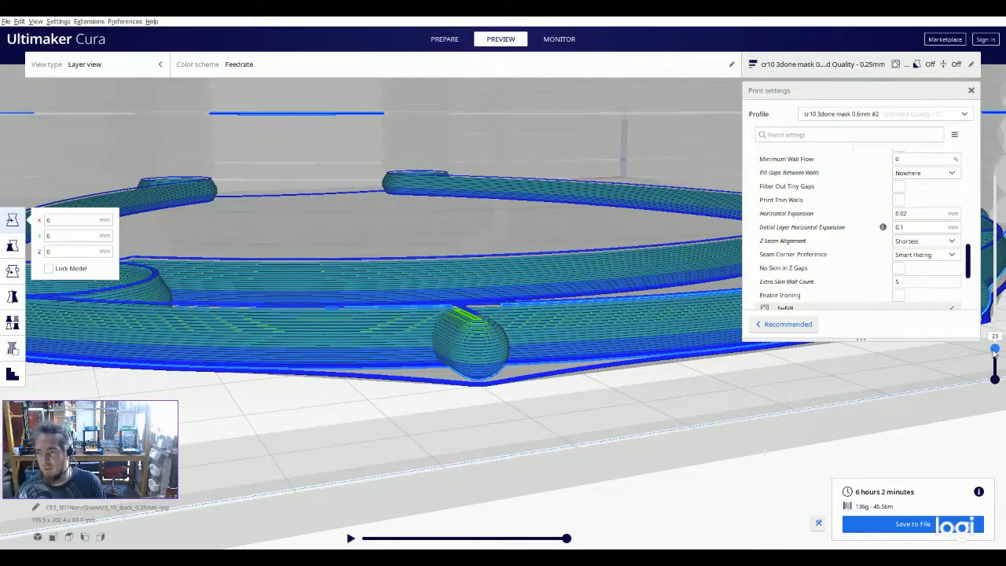
key("Down")
key("Down")
key("Down")
key("Down")
key("Down")
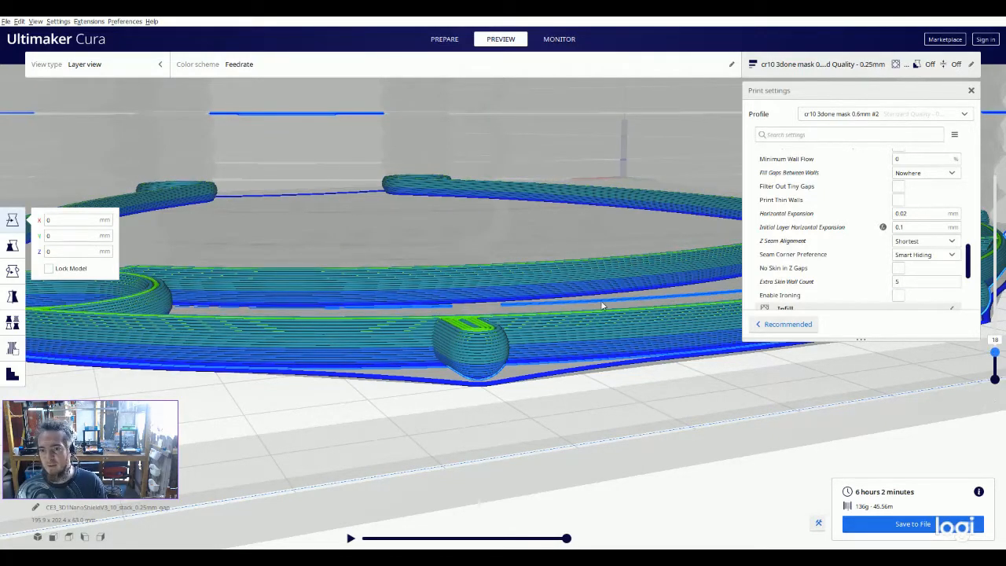
key("Up")
key("Up")
key("Up")
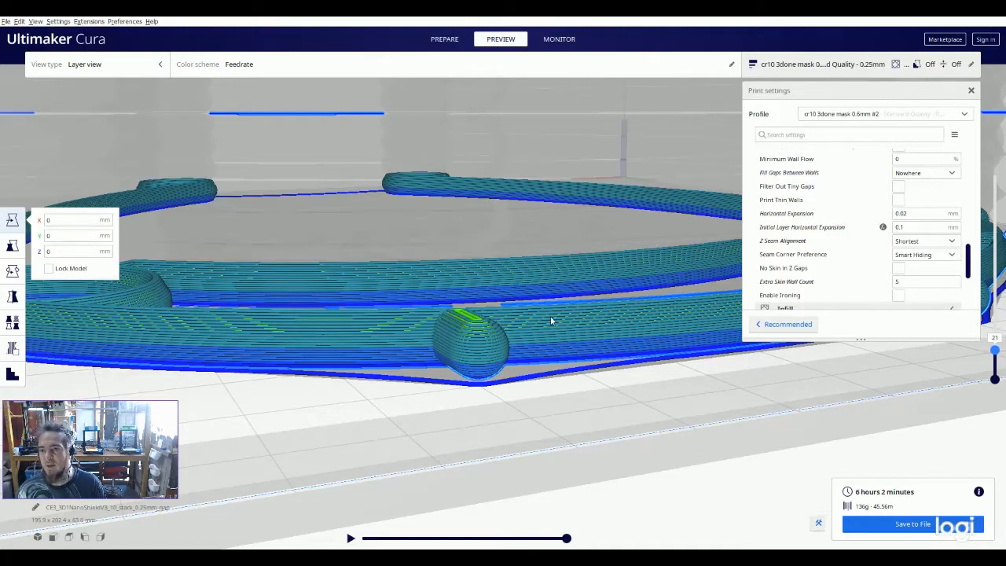
key("Up")
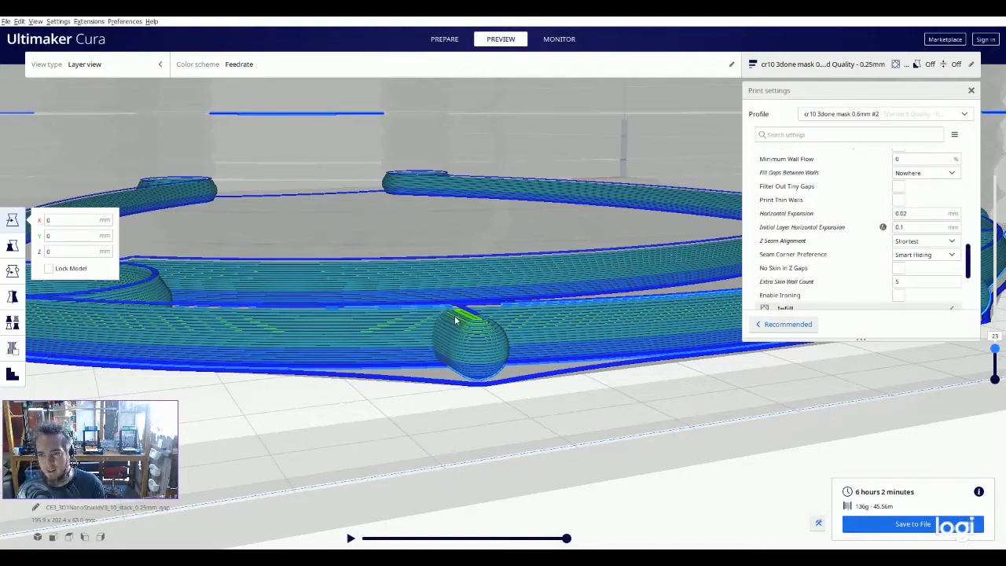
Examine the front tabs and bands at layer 23 close up and from several angles around the first shield
scroll(491, 325, "up", 3)
scroll(488, 344, "down", 8)
mouse_move(482, 349)
right_mouse_down()
mouse_move(470, 336)
mouse_move(407, 345)
mouse_move(421, 362)
mouse_move(406, 382)
mouse_move(473, 415)
mouse_move(552, 382)
mouse_move(577, 343)
mouse_move(521, 318)
mouse_move(519, 348)
mouse_move(494, 345)
right_mouse_up()
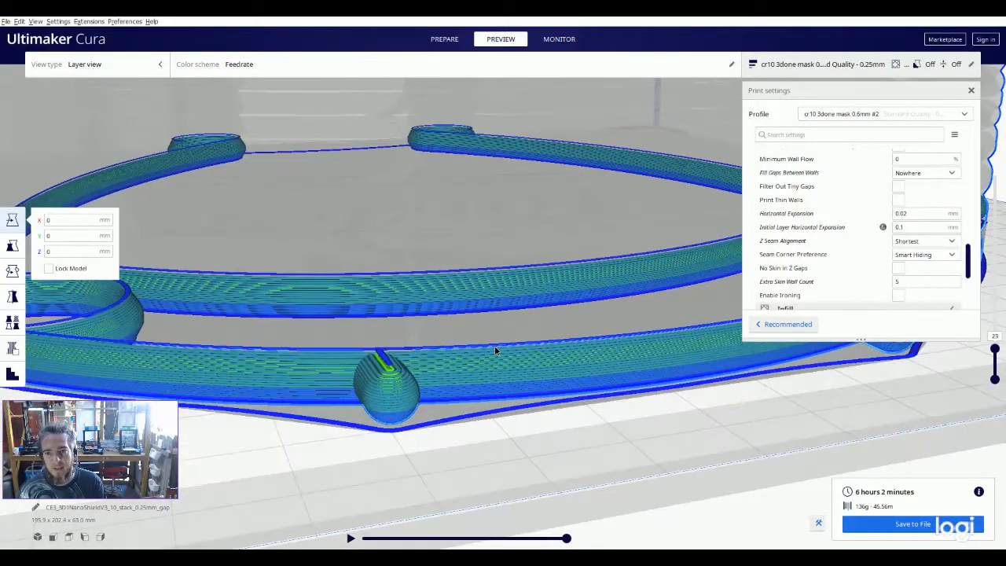
scroll(507, 373, "up", 3)
scroll(510, 382, "down", 2)
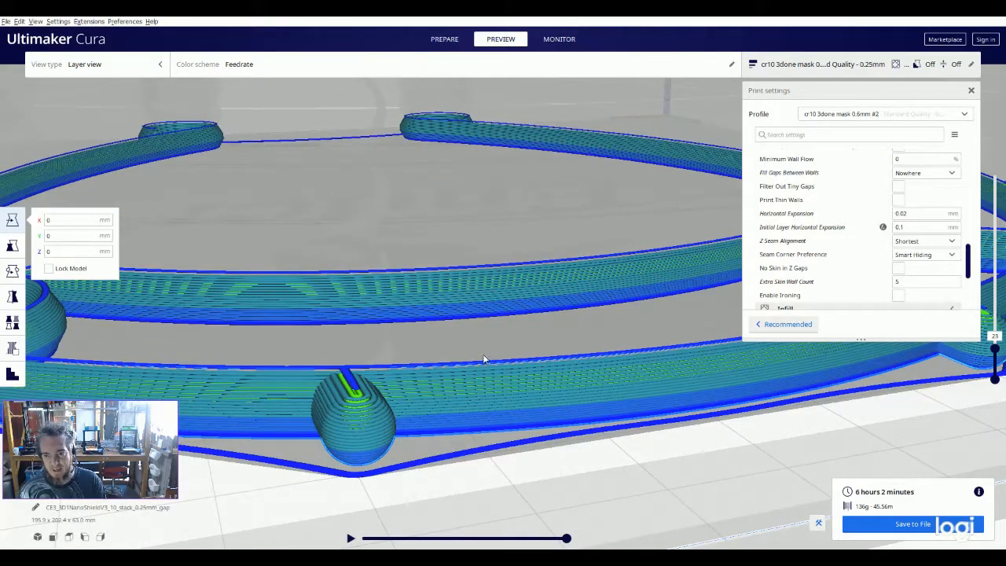
scroll(483, 354, "down", 2)
right_click_drag(485, 340, 510, 320)
right_click_drag(505, 242, 590, 271)
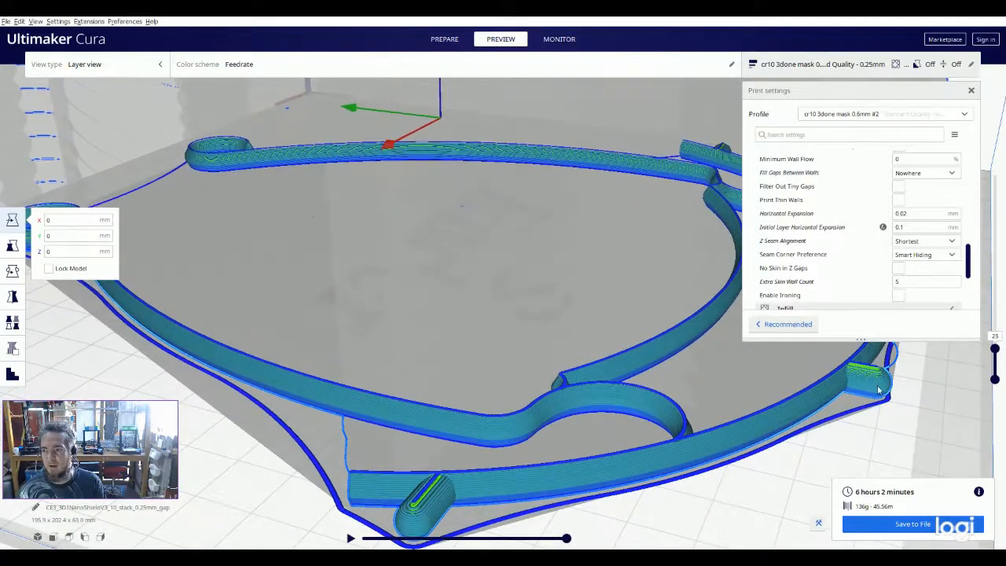
Show all 251 layers in the preview and examine the complete shield stack from the side and from above
left_click_drag(996, 349, 994, 172)
scroll(329, 312, "down", 5)
middle_click_drag(391, 309, 348, 413)
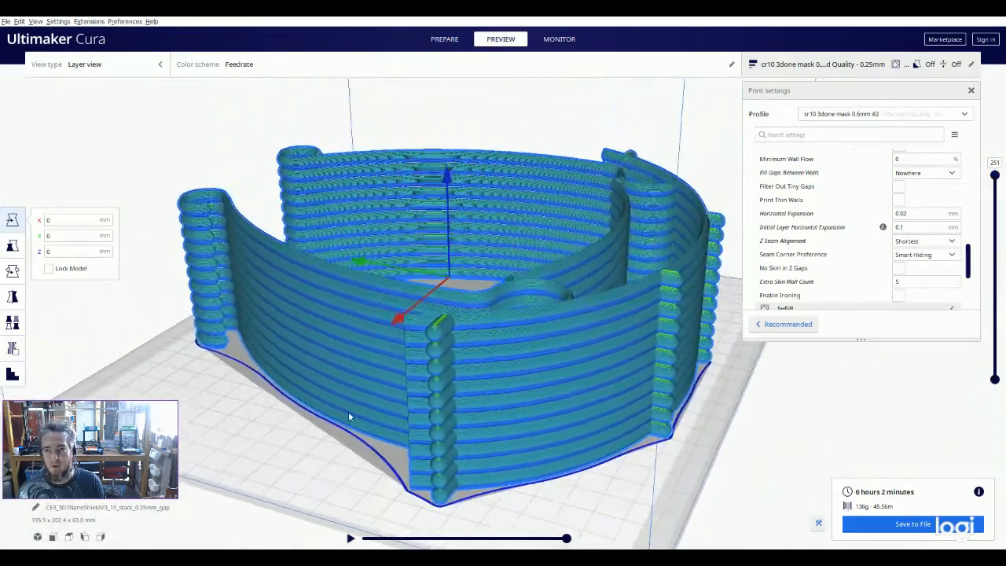
right_click_drag(378, 426, 397, 328)
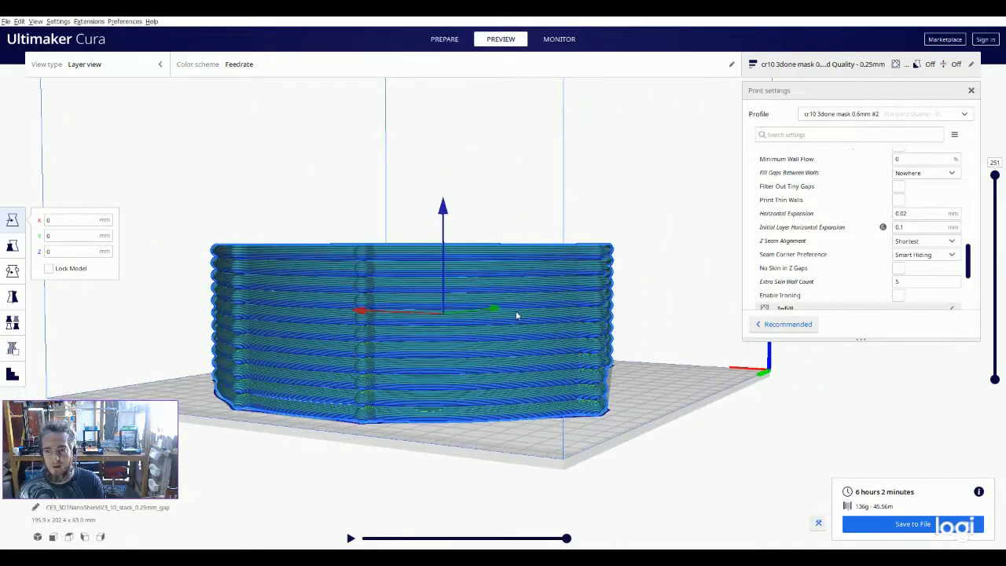
right_click_drag(516, 316, 505, 376)
right_click_drag(413, 405, 189, 124)
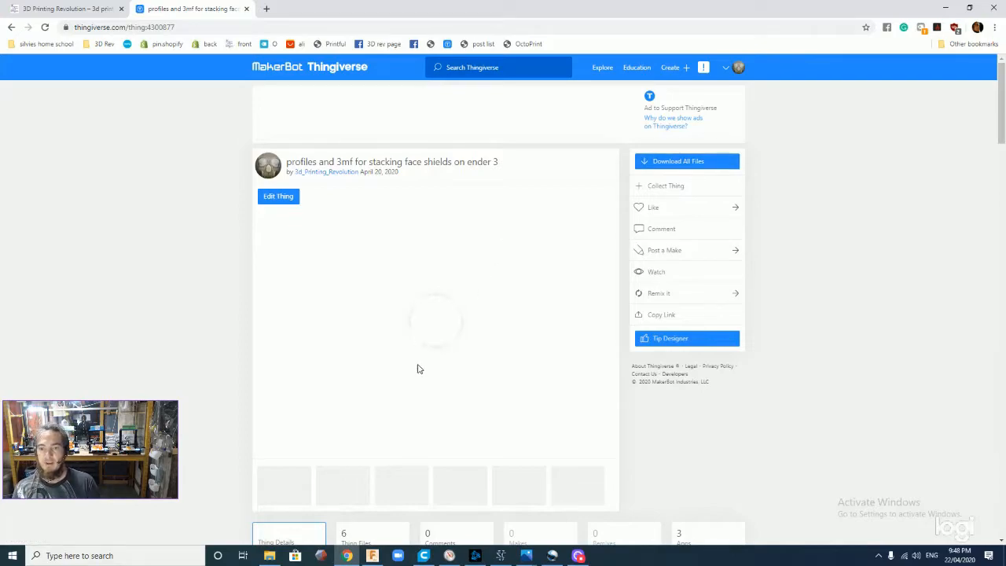
Switch to Cura and open 3D1NanoShieldV3_11_stack_cold_gaps_6_hours from the downloaded face shield profiles folder
left_click(424, 555)
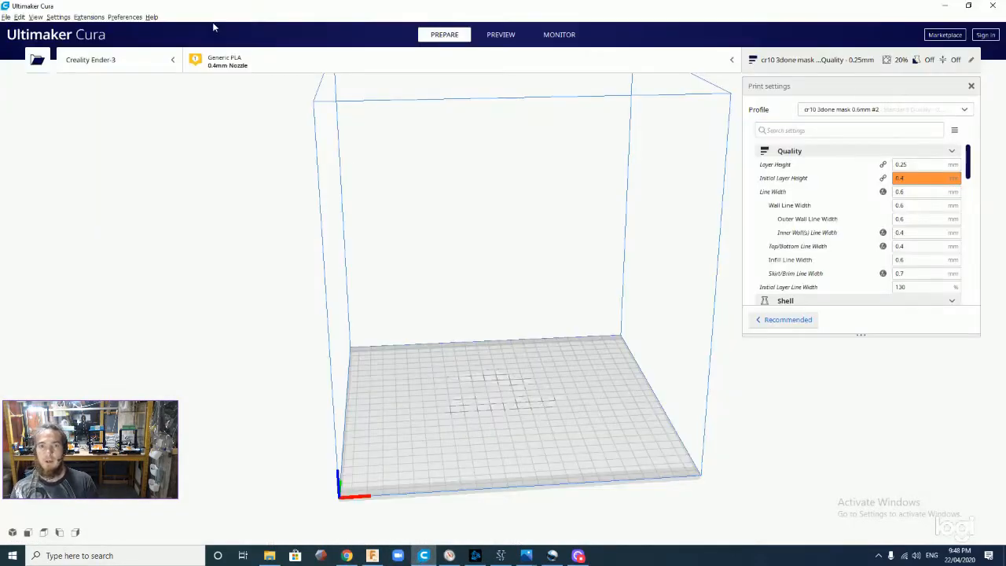
left_click(37, 59)
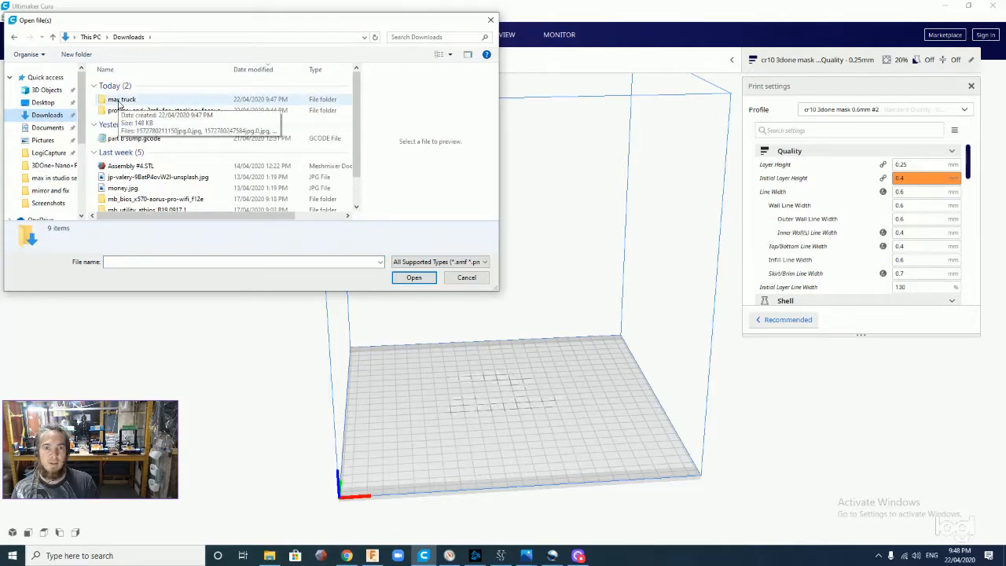
left_click(119, 101)
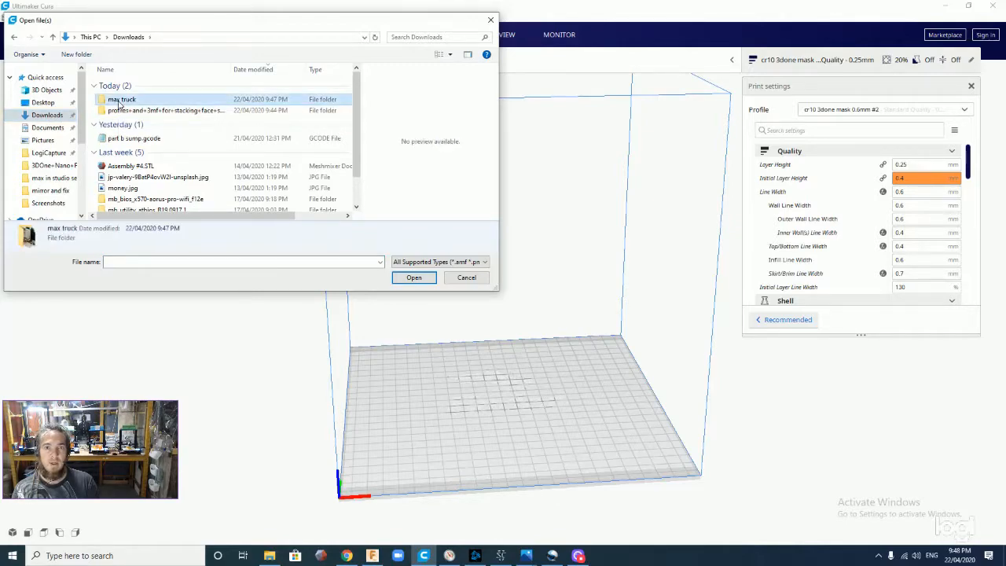
left_click(115, 111)
double_click(115, 112)
double_click(131, 130)
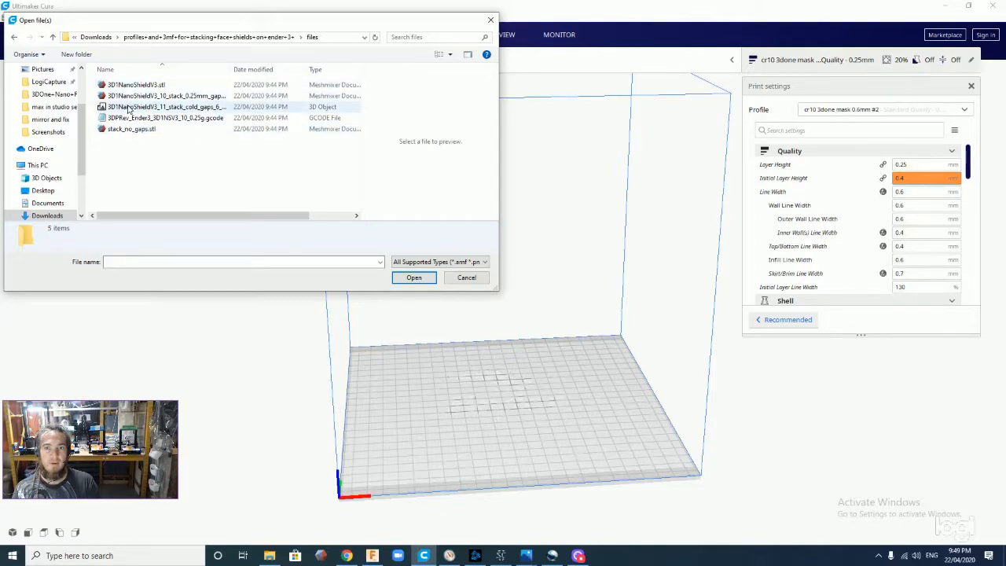
left_click(128, 108)
left_click(414, 279)
left_click(589, 360)
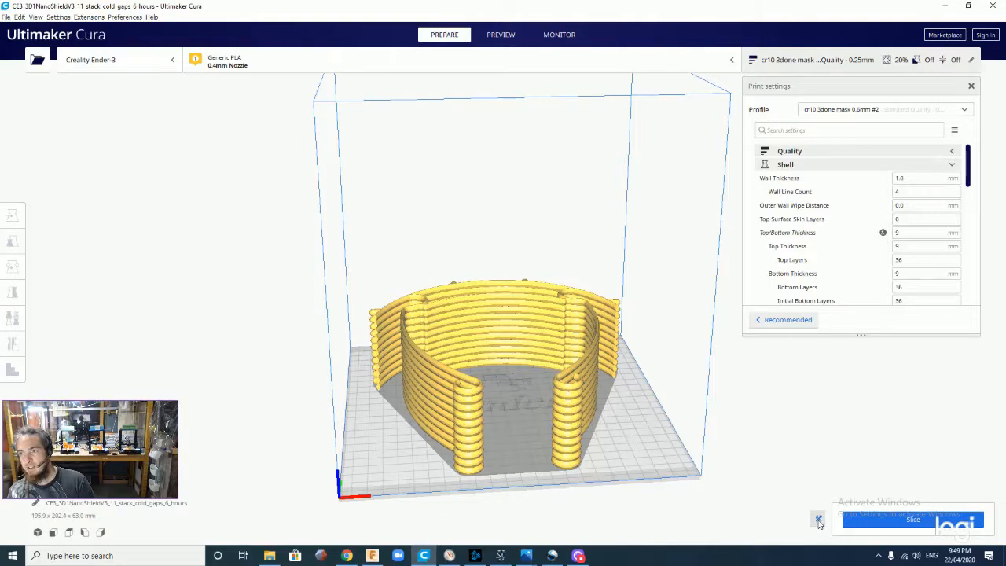
Check the post-processing scripts loaded with the file and look through the available print profiles without changing the profile
left_click(819, 521)
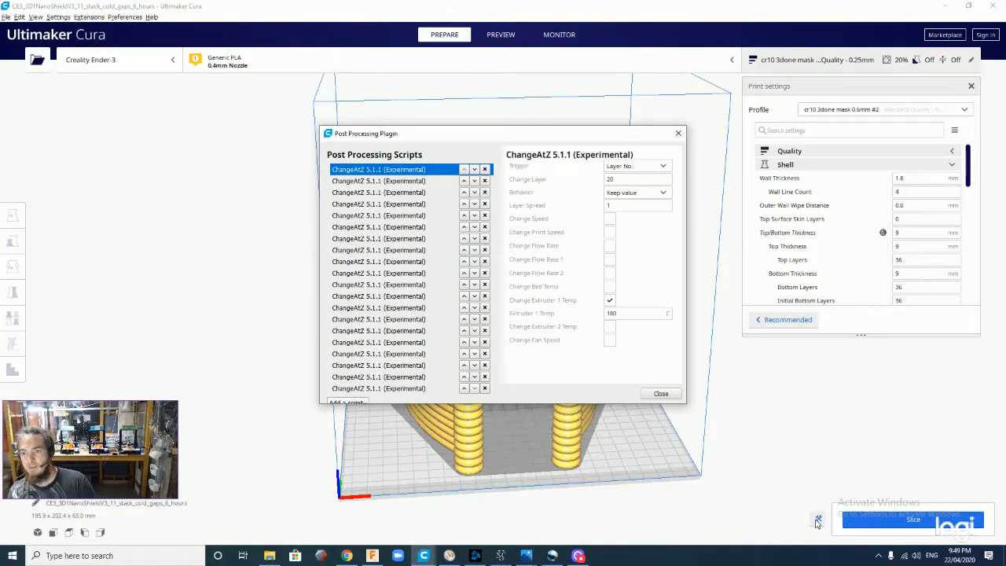
left_click(665, 393)
left_click(884, 109)
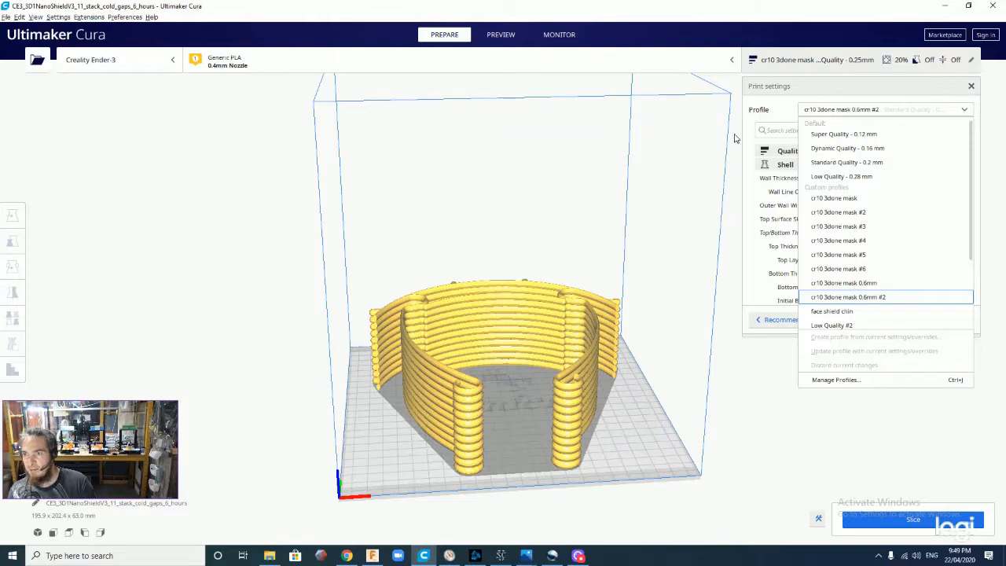
left_click(599, 202)
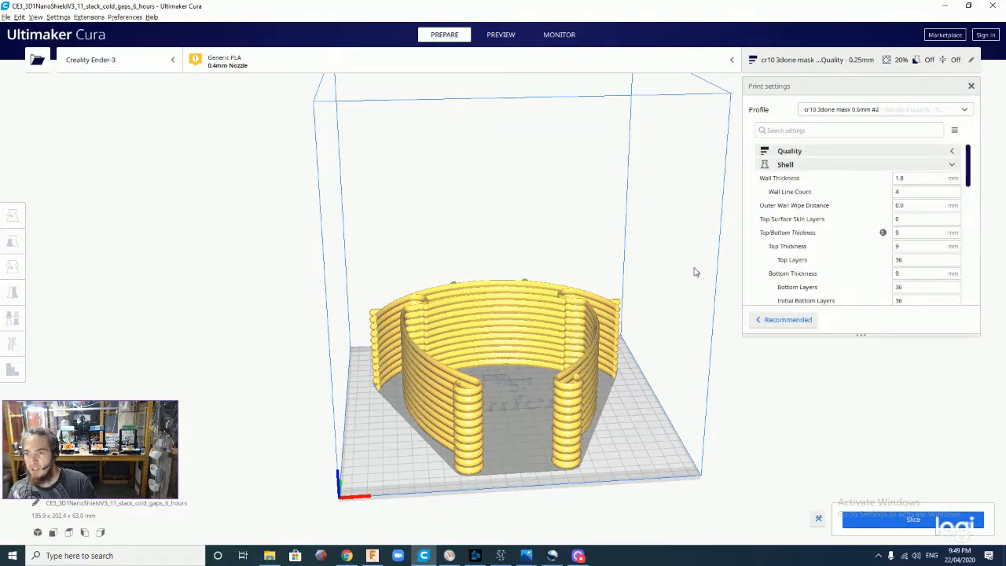
Reopen the post-processing scripts and check the change layer and extruder temperature of the first eight ChangeAtZ scripts
scroll(505, 397, "up", 2)
right_click_drag(506, 398, 345, 350)
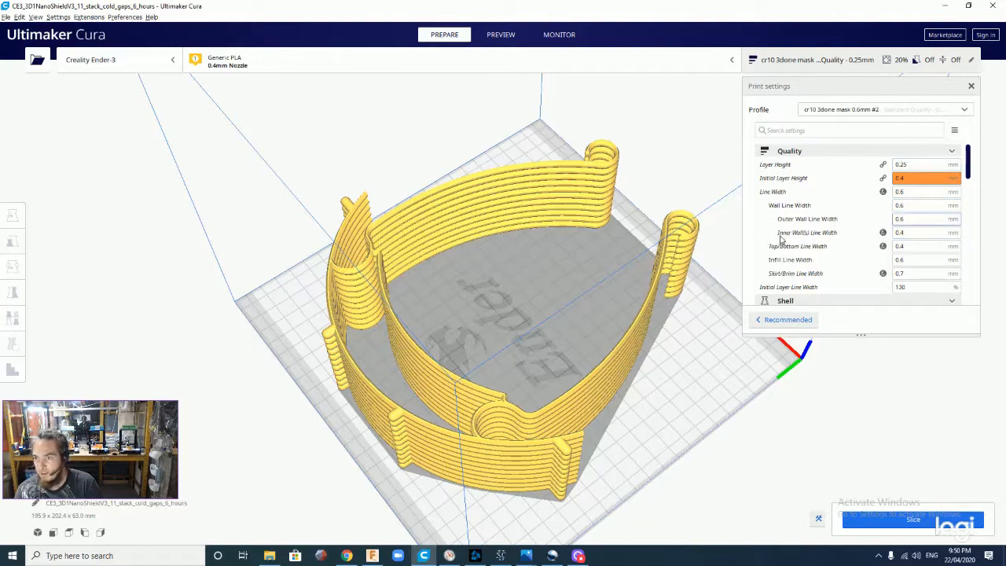
left_click(819, 519)
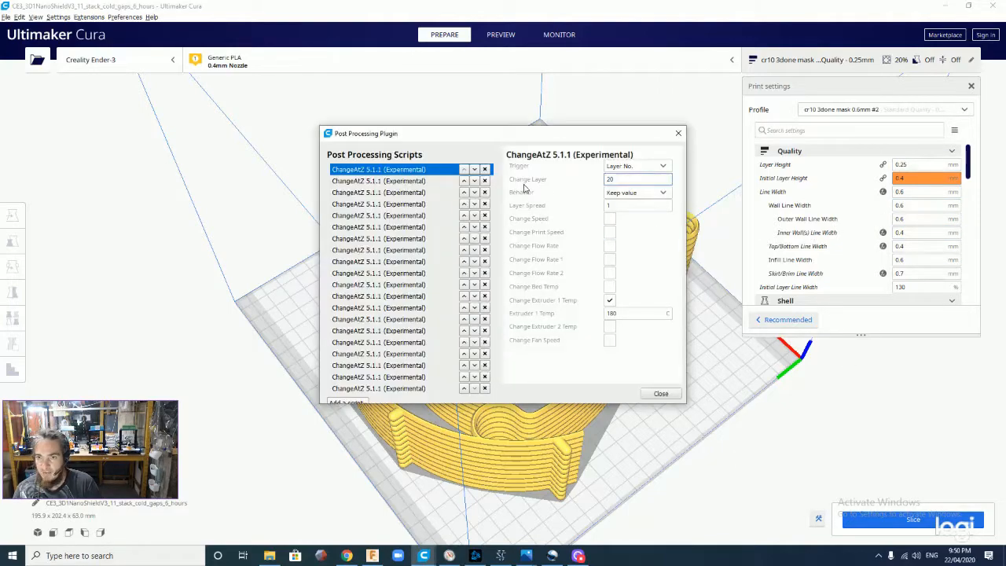
left_click(407, 180)
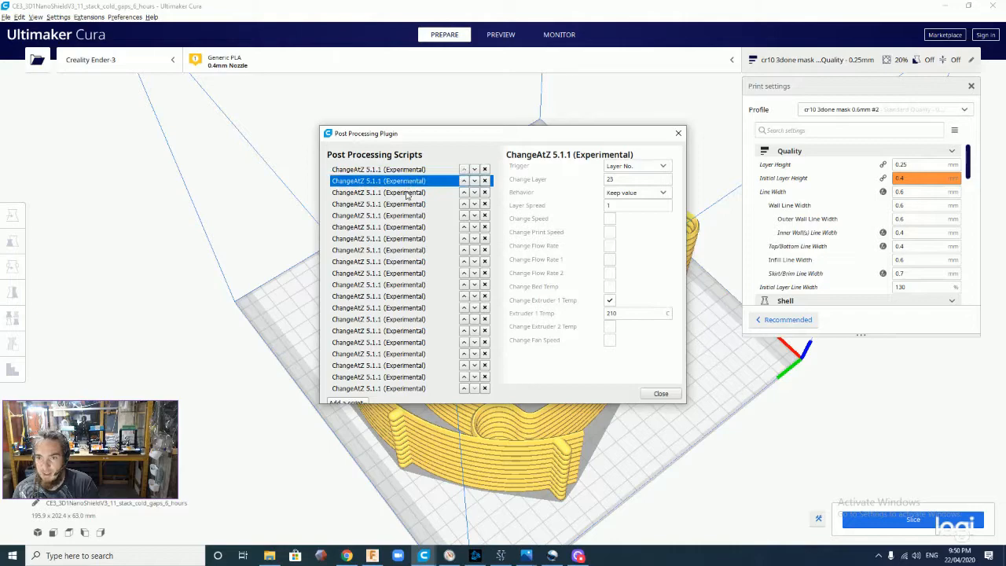
left_click(407, 193)
left_click(406, 205)
left_click(403, 216)
left_click(401, 227)
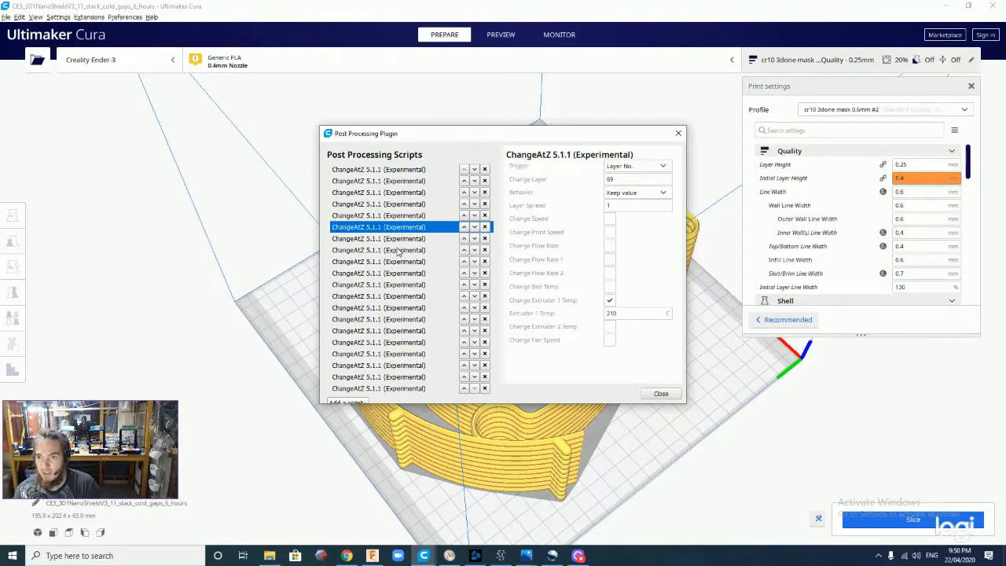
left_click(398, 250)
left_click(391, 239)
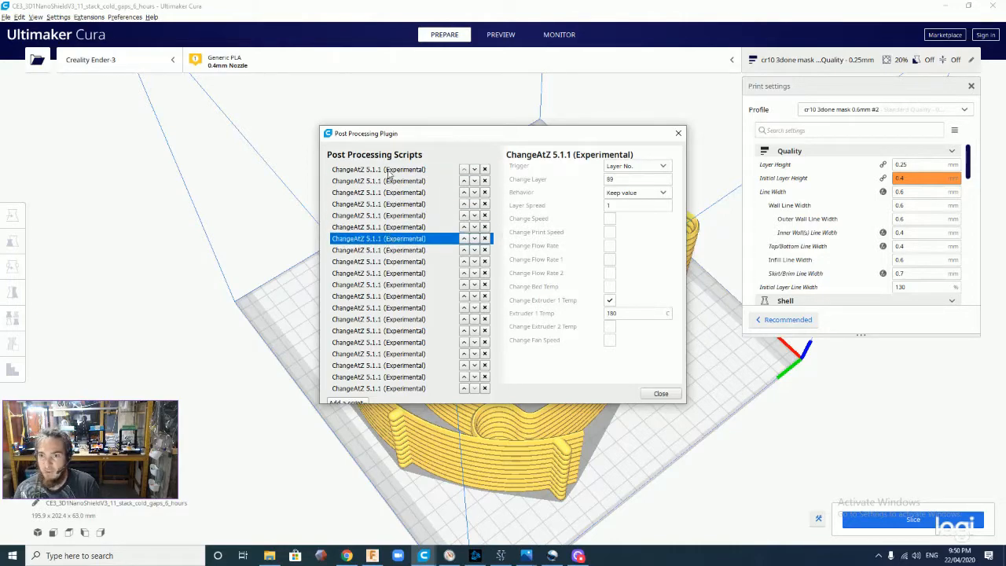
left_click(389, 170)
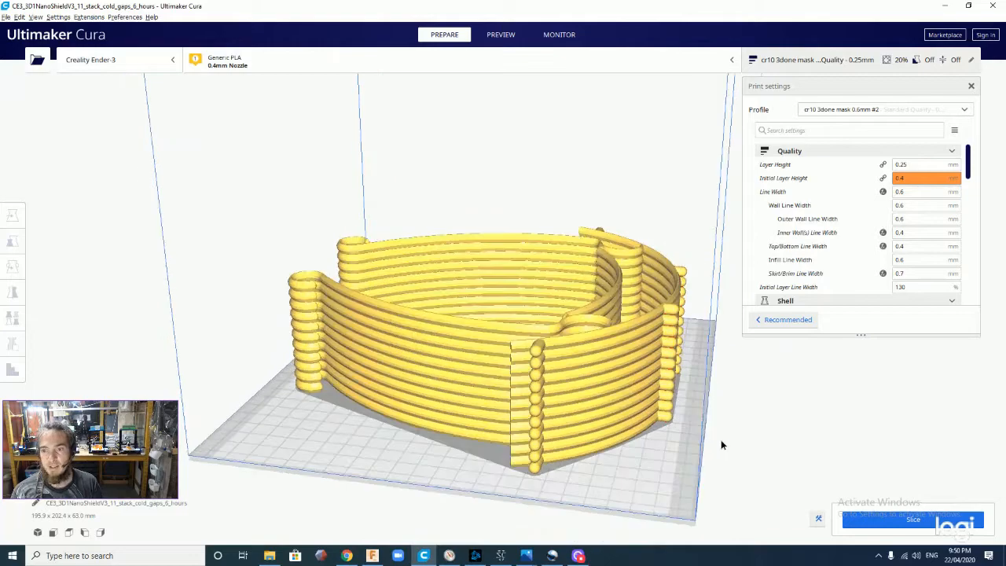
Slice the stacked face shield model and show its layer preview
scroll(648, 442, "down", 3)
right_click_drag(576, 444, 446, 343)
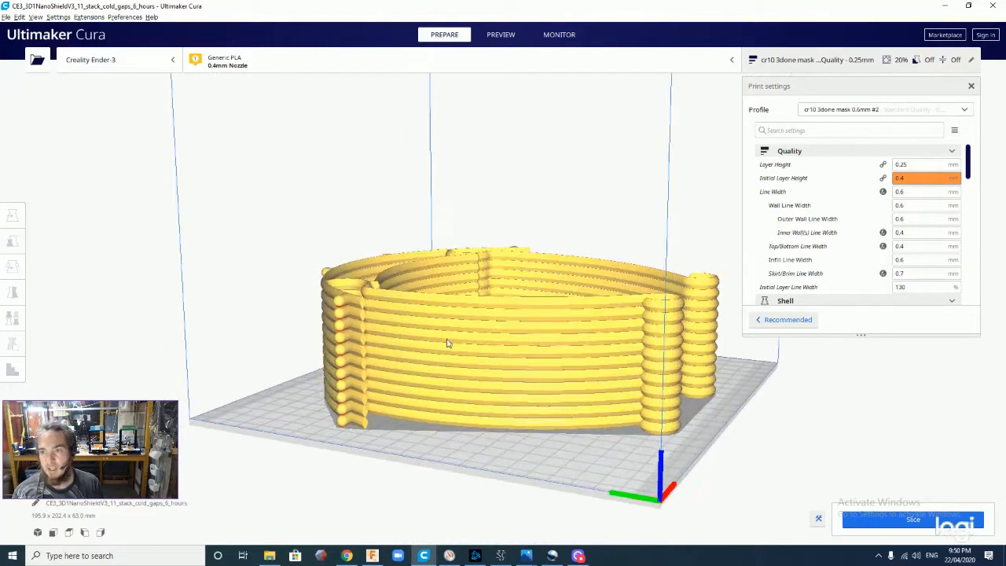
left_click(908, 523)
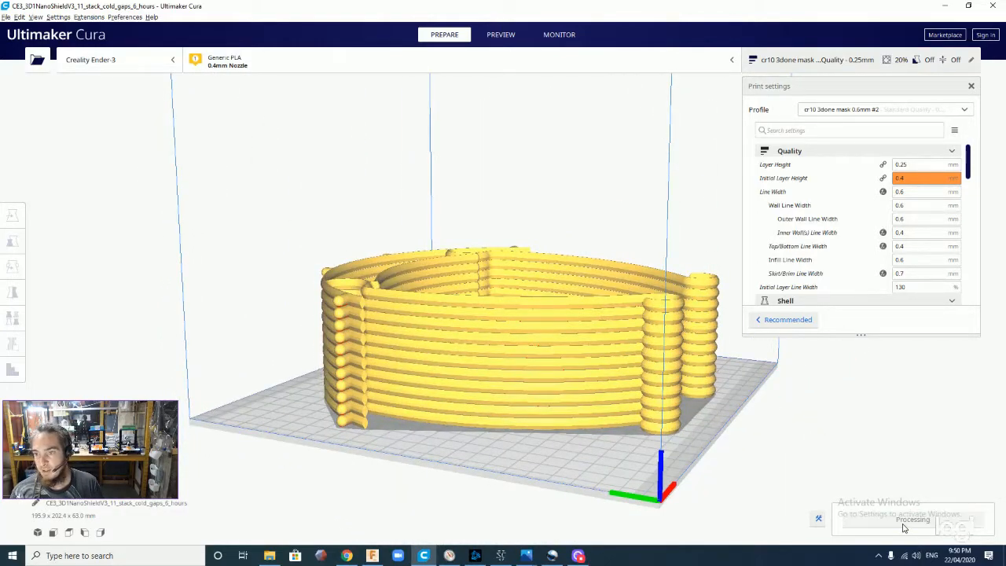
left_click(500, 35)
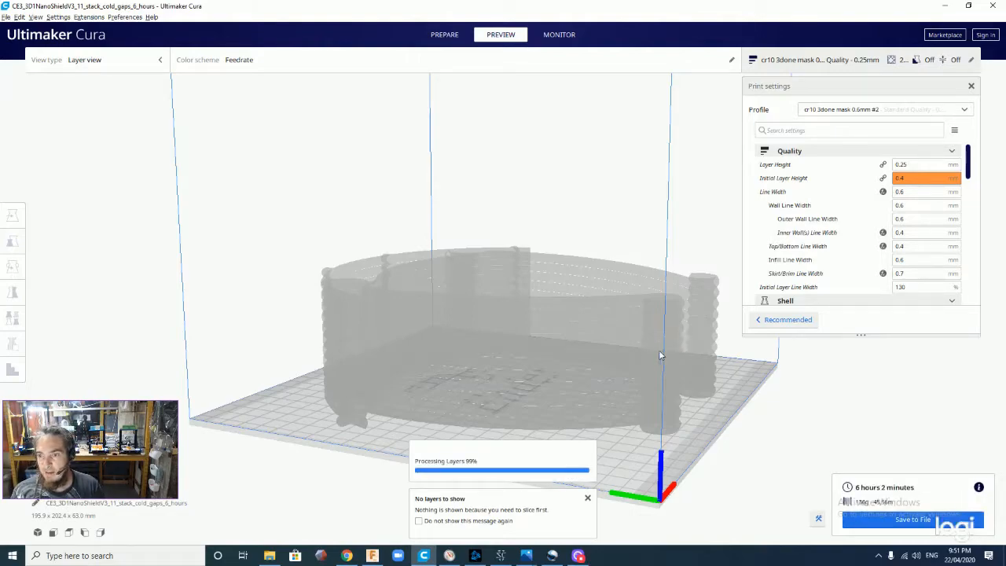
Examine the sliced stack's layers from several sides, and return to the Prepare view to look over the solid model
right_click_drag(654, 351, 218, 359)
scroll(372, 406, "up", 6)
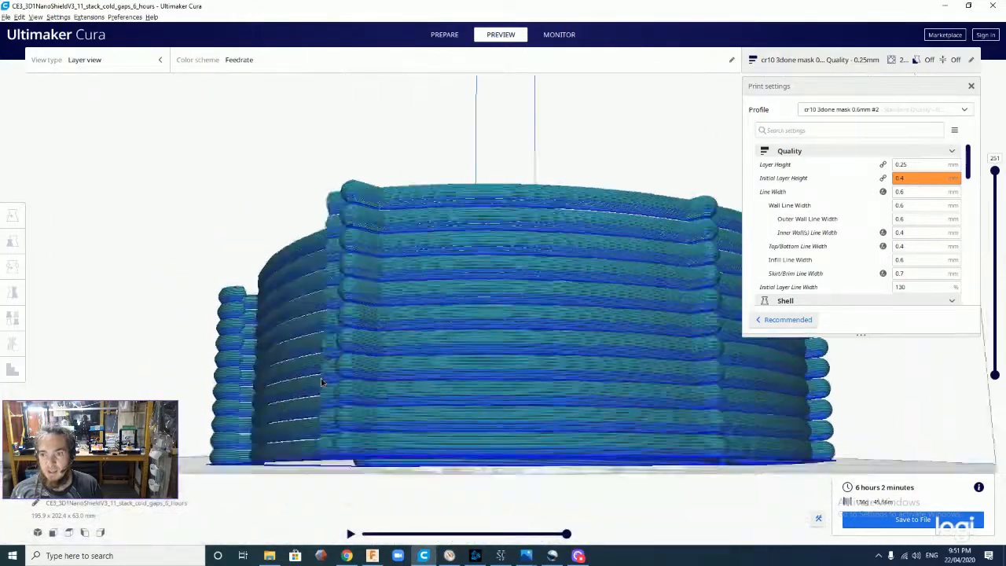
right_click_drag(321, 382, 371, 431)
scroll(438, 449, "up", 3)
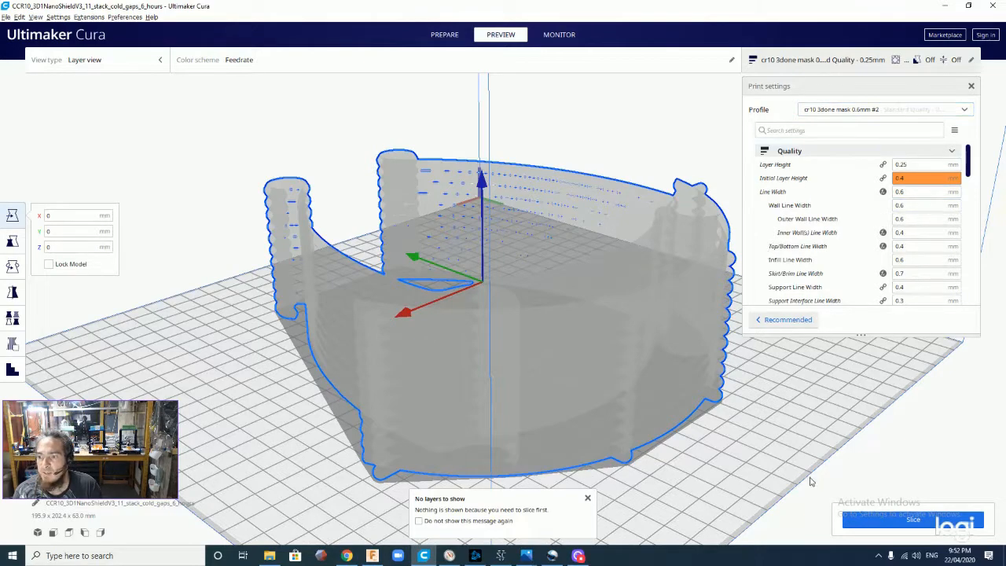
left_click(429, 42)
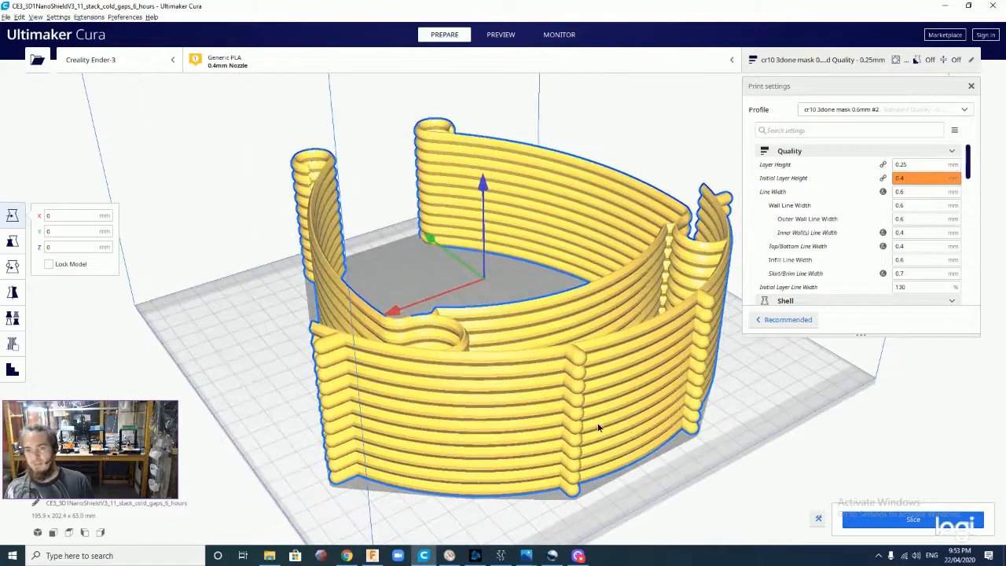
middle_click_drag(589, 416, 534, 341)
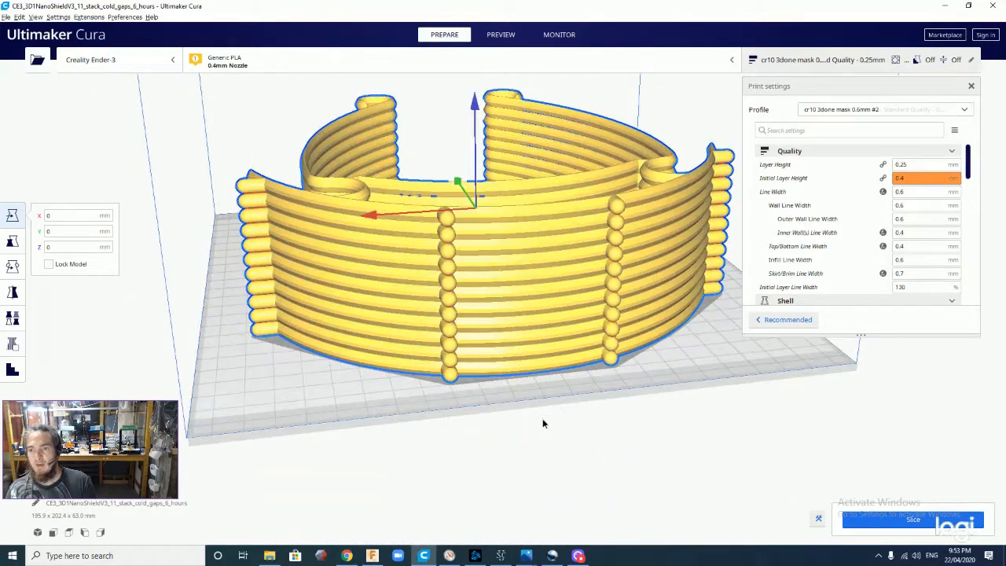